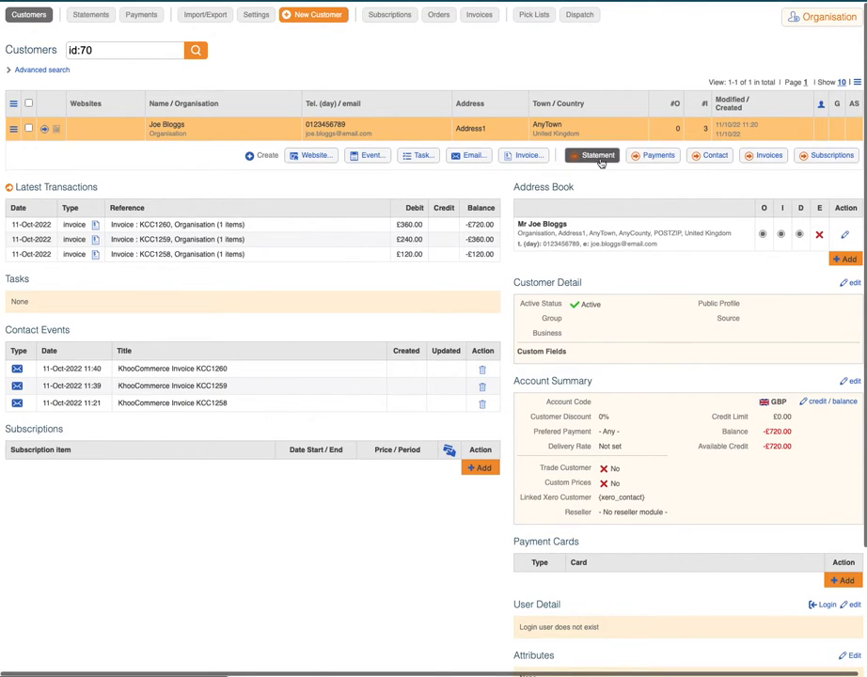
# Open the customer's account statement and examine each invoice's debit, balance and allocation status
pyautogui.click(14, 102)
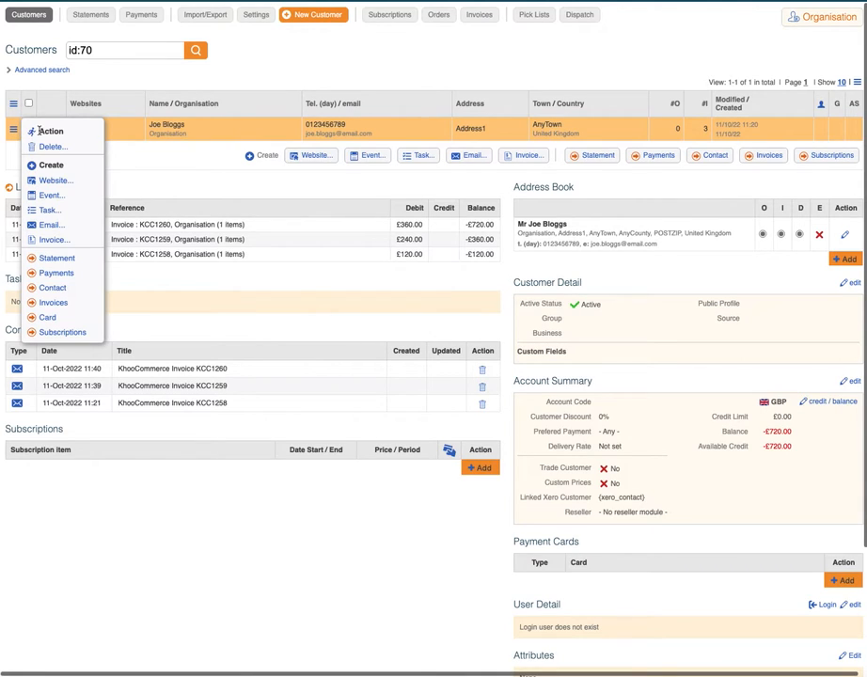
pyautogui.click(57, 259)
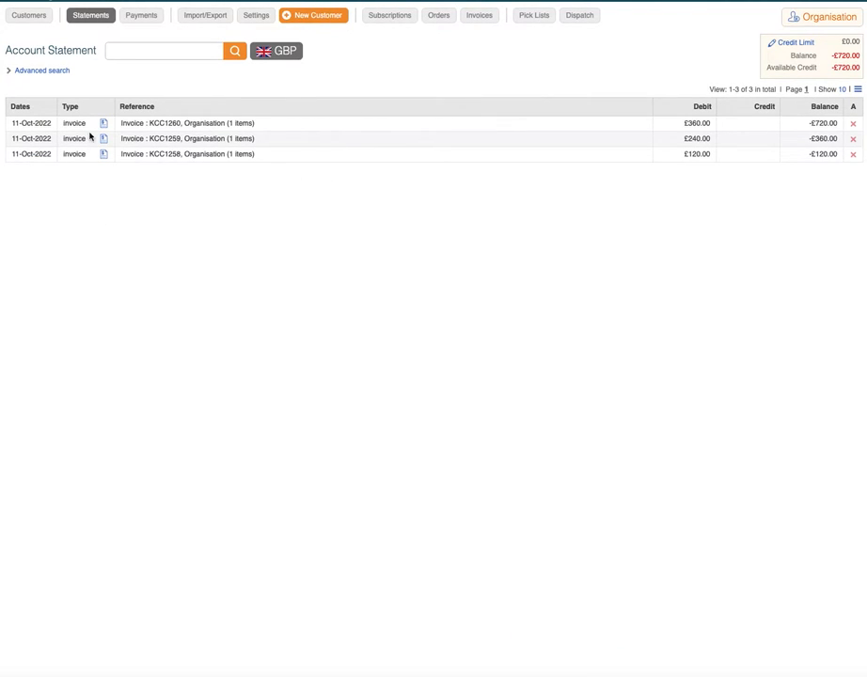
pyautogui.moveTo(166, 123); pyautogui.dragTo(183, 128)
pyautogui.moveTo(700, 131)
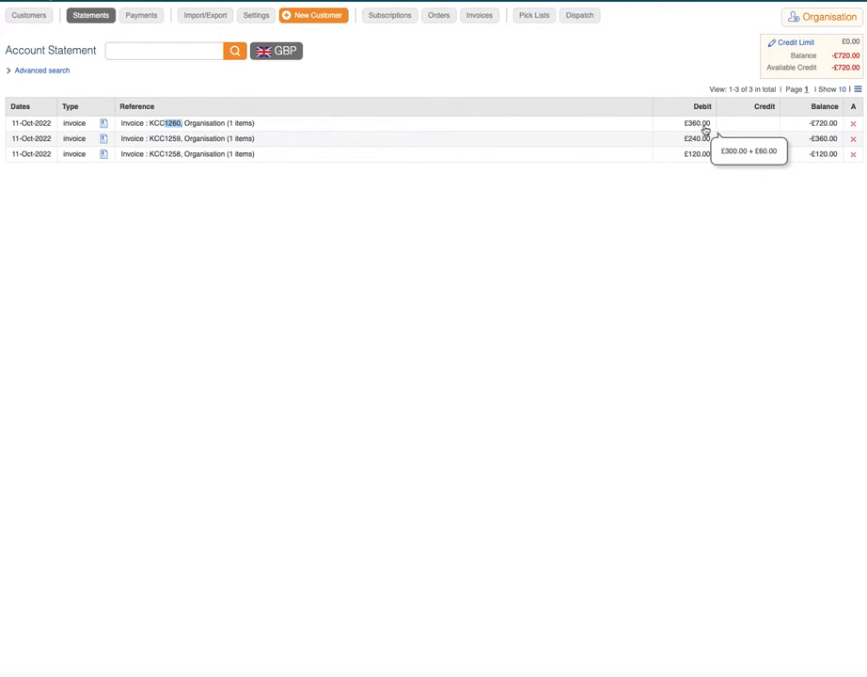
pyautogui.moveTo(808, 124); pyautogui.dragTo(839, 127)
pyautogui.click(849, 132)
pyautogui.moveTo(853, 130)
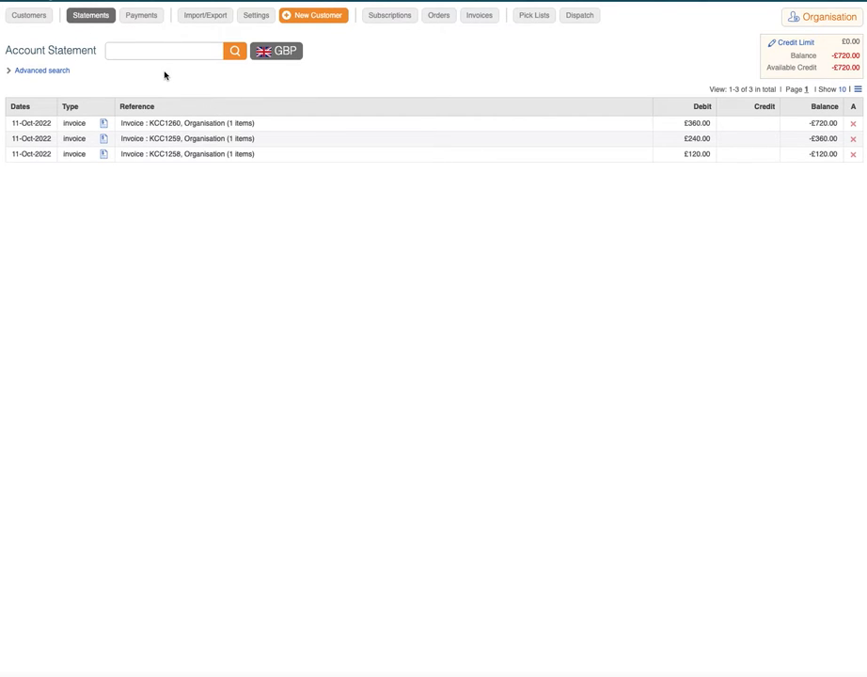
# Record a new offline payment of £120 by BACS with the reference "On Account" in the customer's payments
pyautogui.click(141, 16)
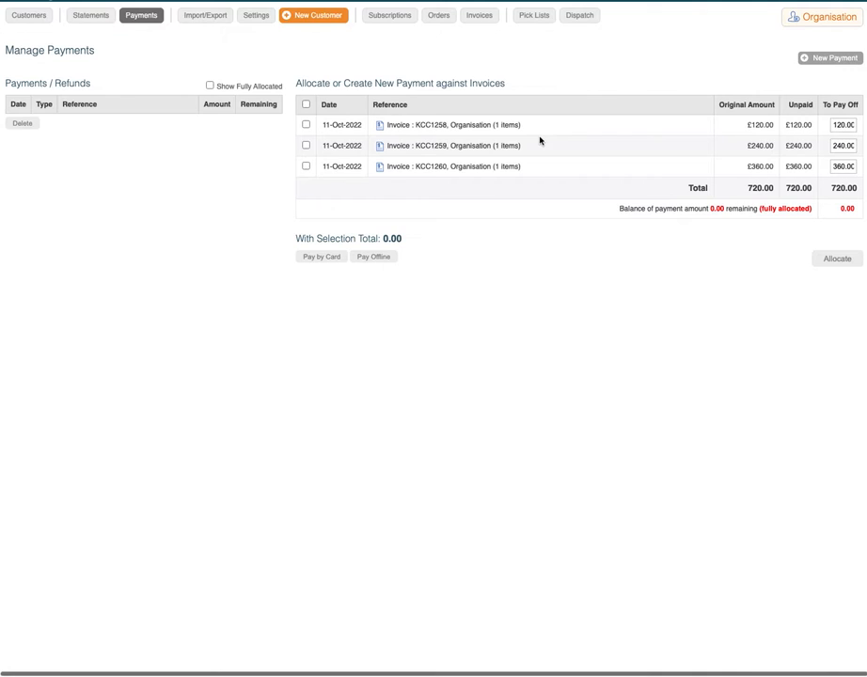
pyautogui.click(824, 60)
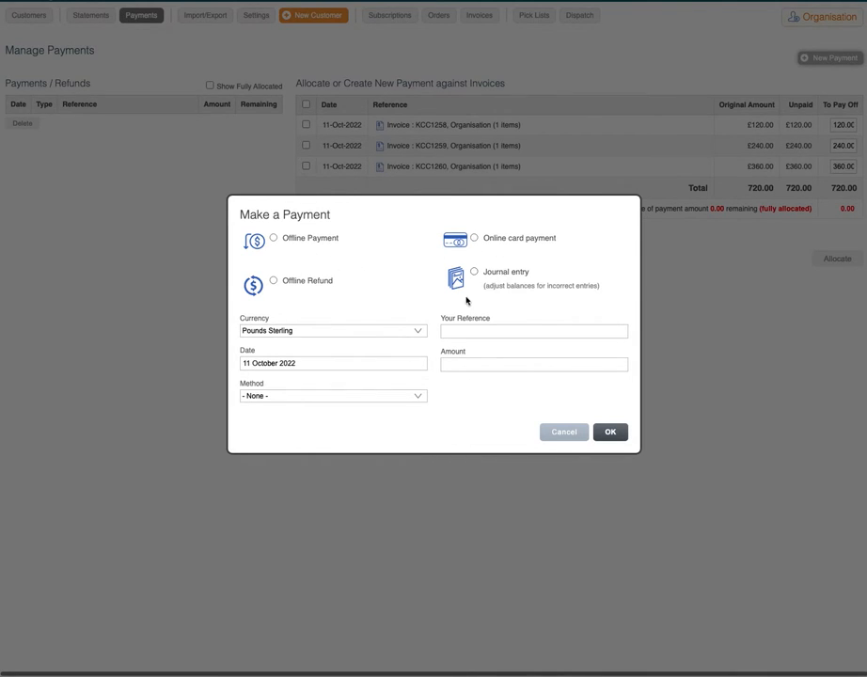
pyautogui.click(388, 393)
pyautogui.click(374, 407)
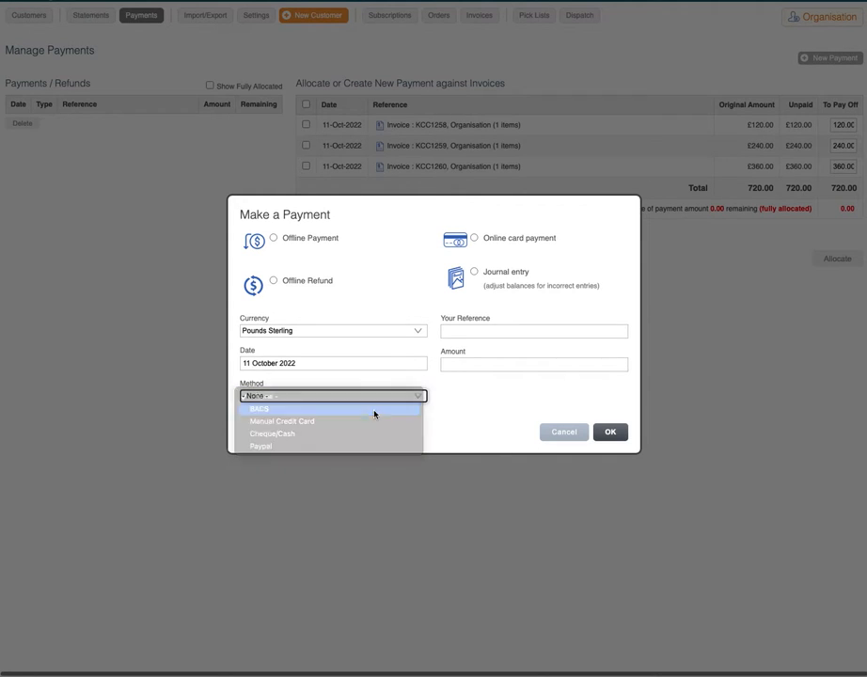
pyautogui.click(512, 334)
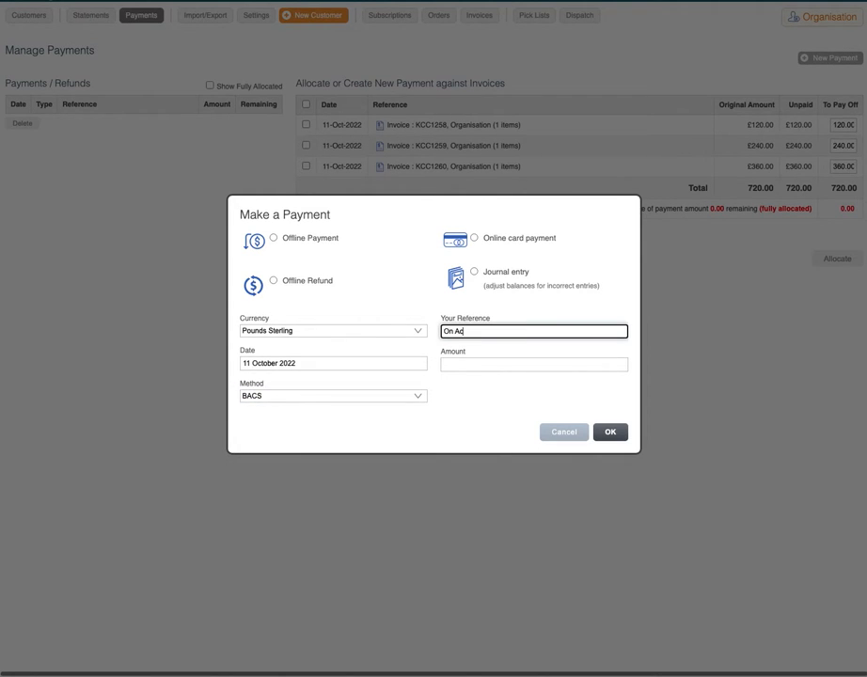
pyautogui.click(520, 365)
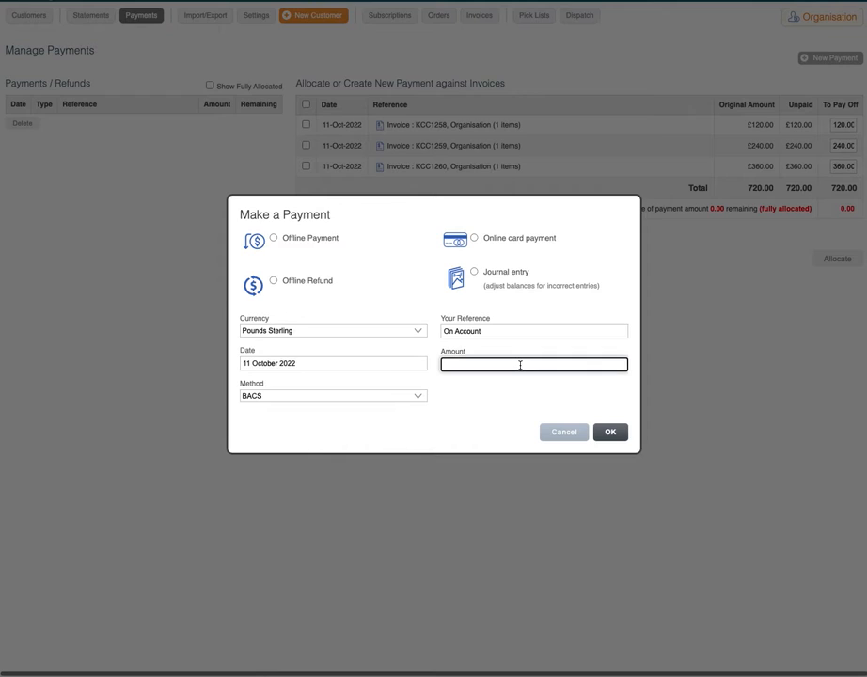
pyautogui.click(612, 432)
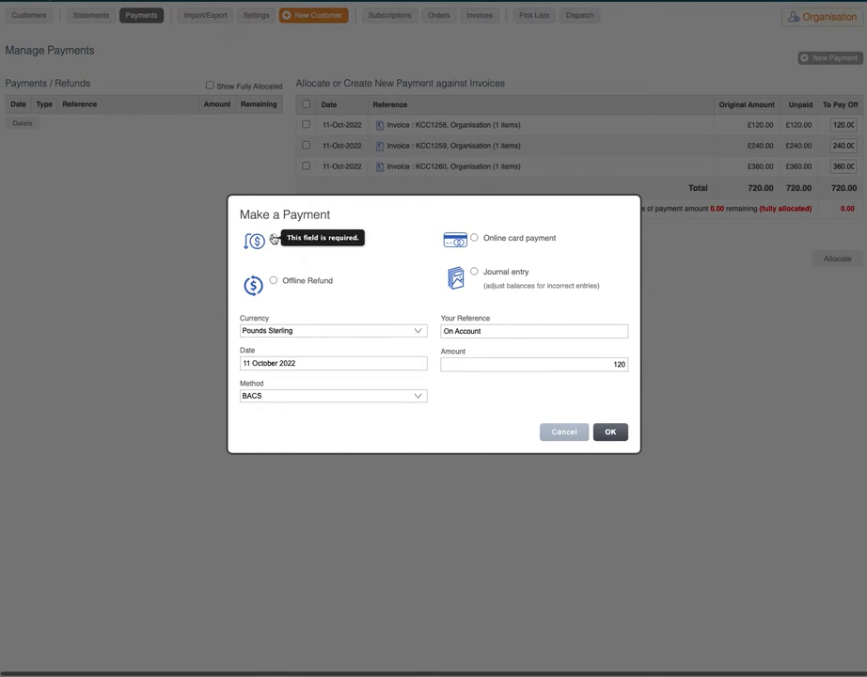
pyautogui.click(274, 238)
pyautogui.click(610, 432)
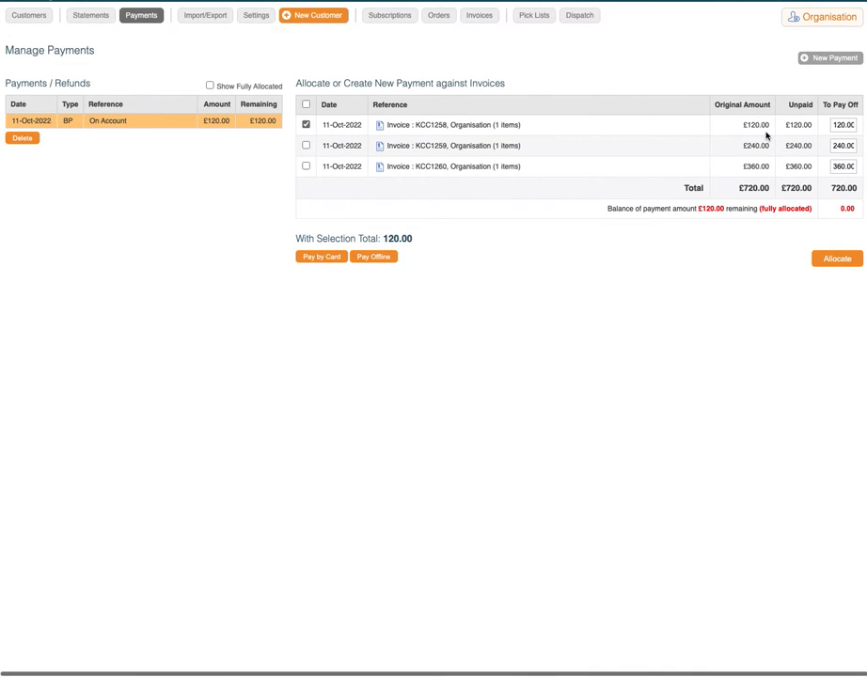
# Allocate the £120 On Account payment to the £120 invoice
pyautogui.click(305, 125)
pyautogui.click(305, 125)
pyautogui.click(838, 259)
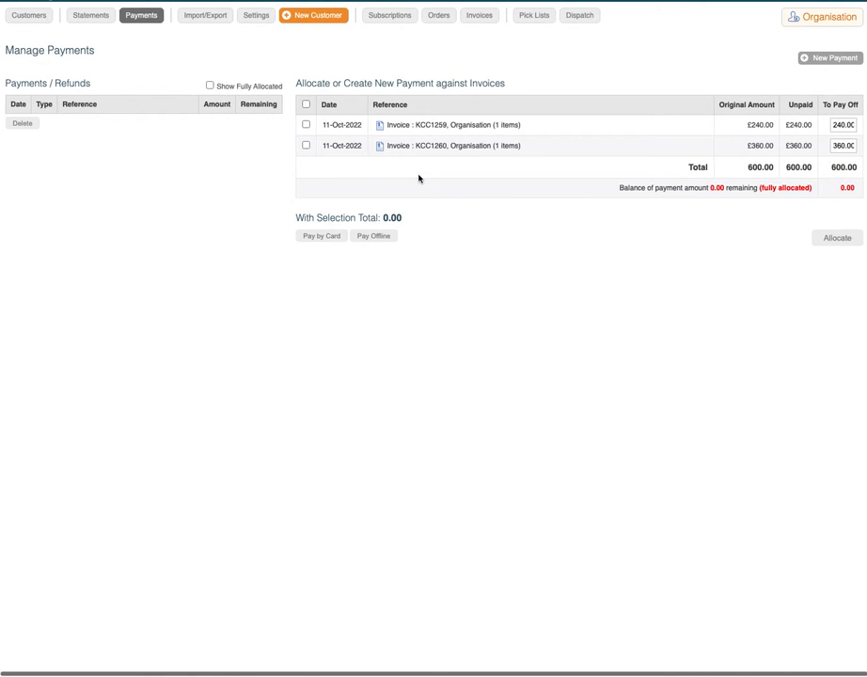
# Review the remaining unpaid invoices and check the allocation status of all entries on the account statement
pyautogui.moveTo(438, 125); pyautogui.dragTo(513, 148)
pyautogui.click(511, 155)
pyautogui.click(92, 17)
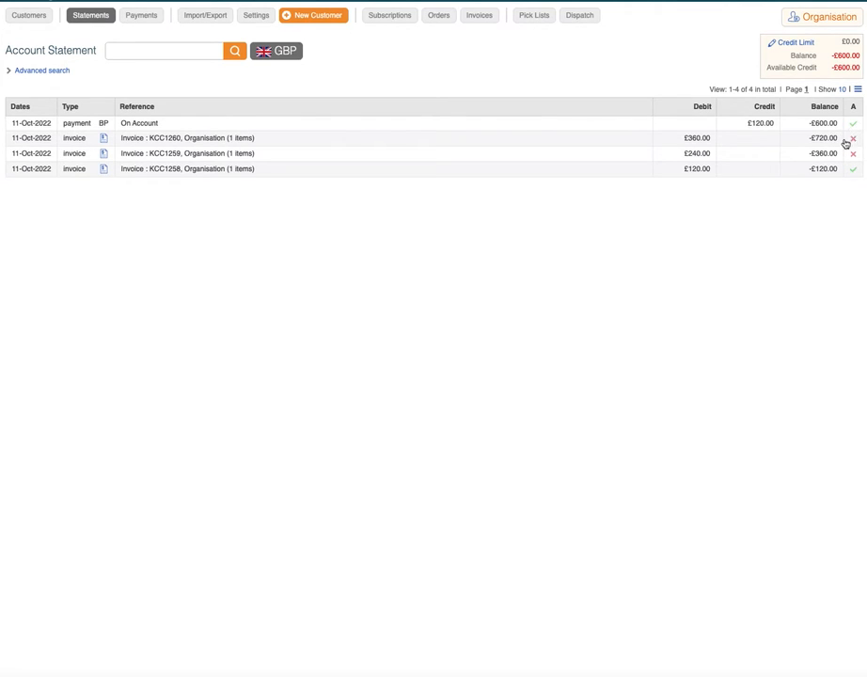
# Show fully allocated payments, unallocate the £120 On Account payment from its invoice and delete the payment
pyautogui.click(147, 19)
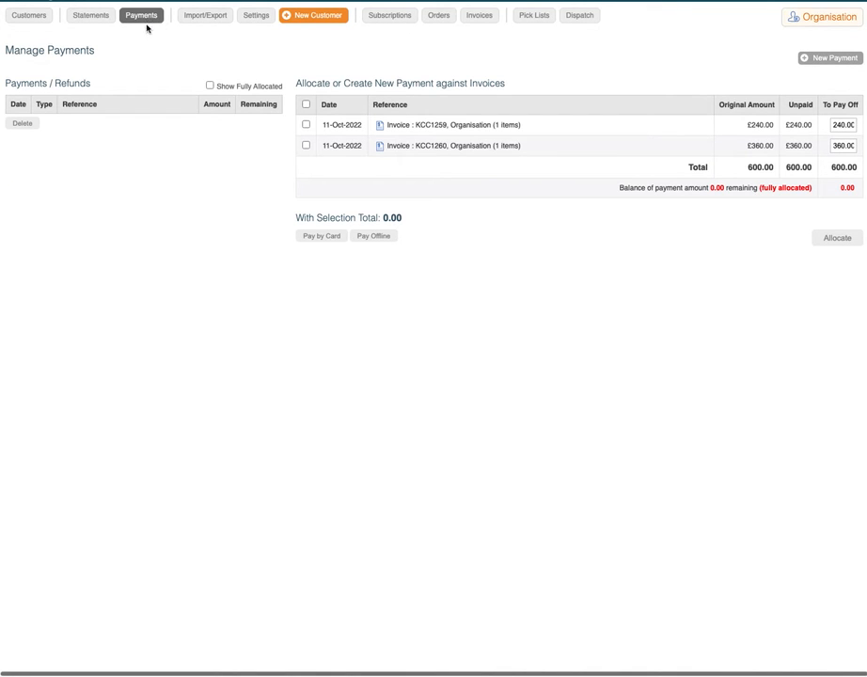
pyautogui.click(224, 89)
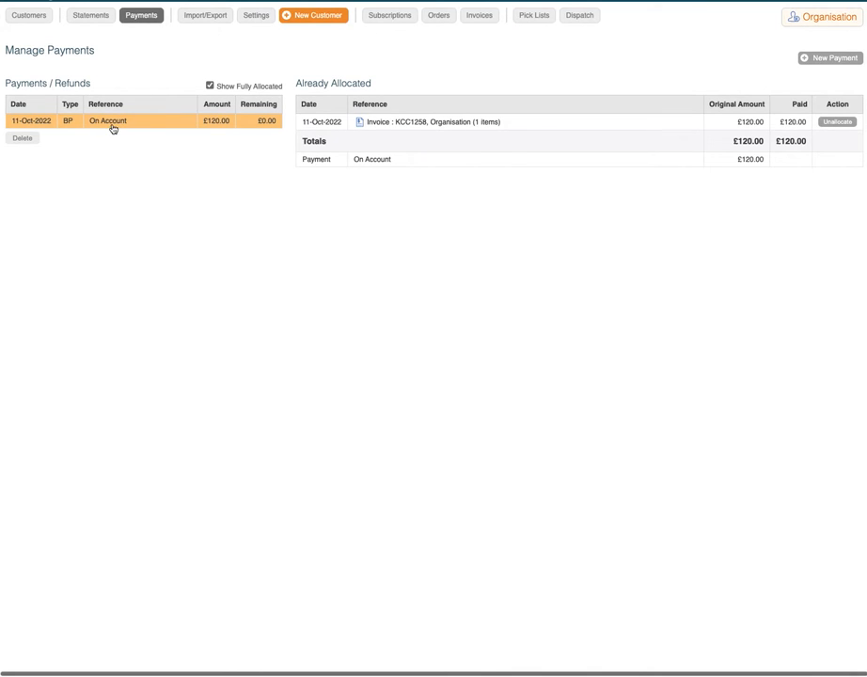
pyautogui.click(837, 122)
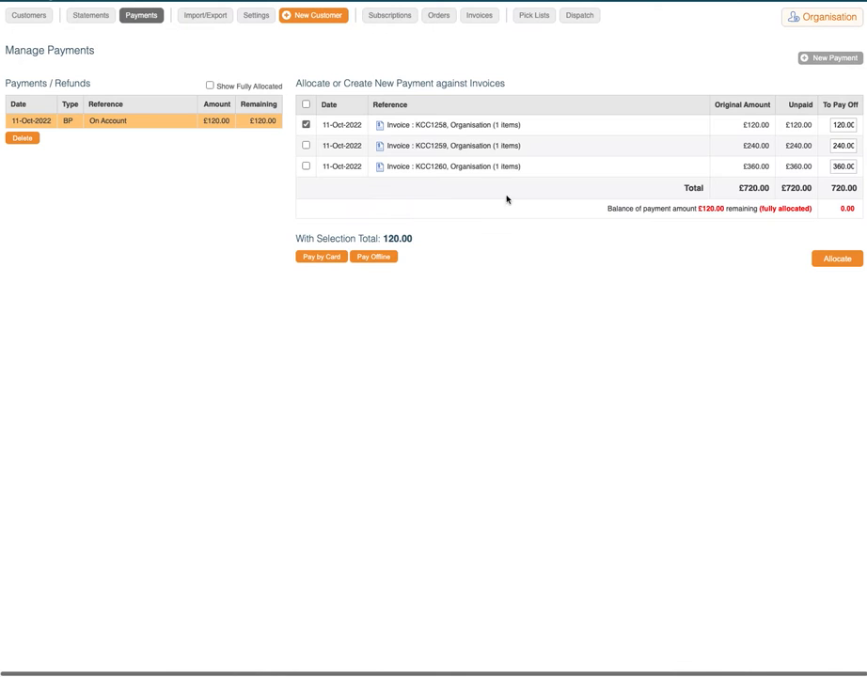
pyautogui.click(23, 139)
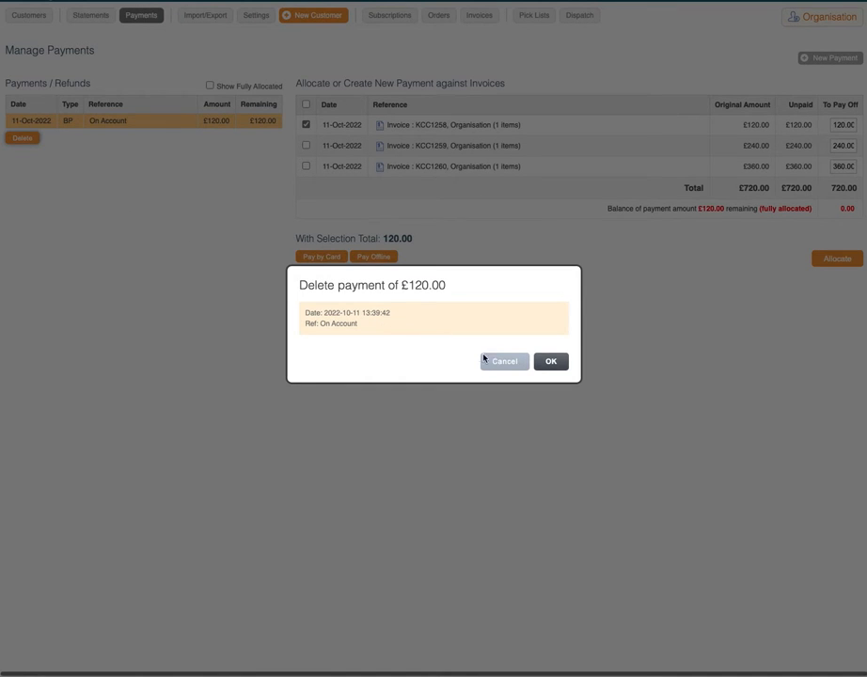
pyautogui.click(559, 365)
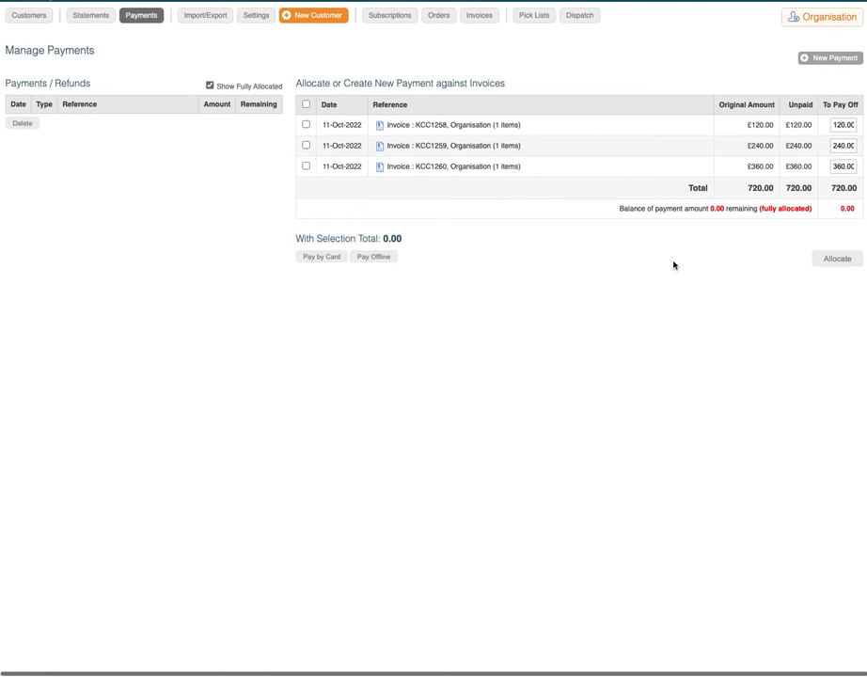
# Record a new offline payment of £10 by BACS with the reference "On Account - Deposit"
pyautogui.click(834, 59)
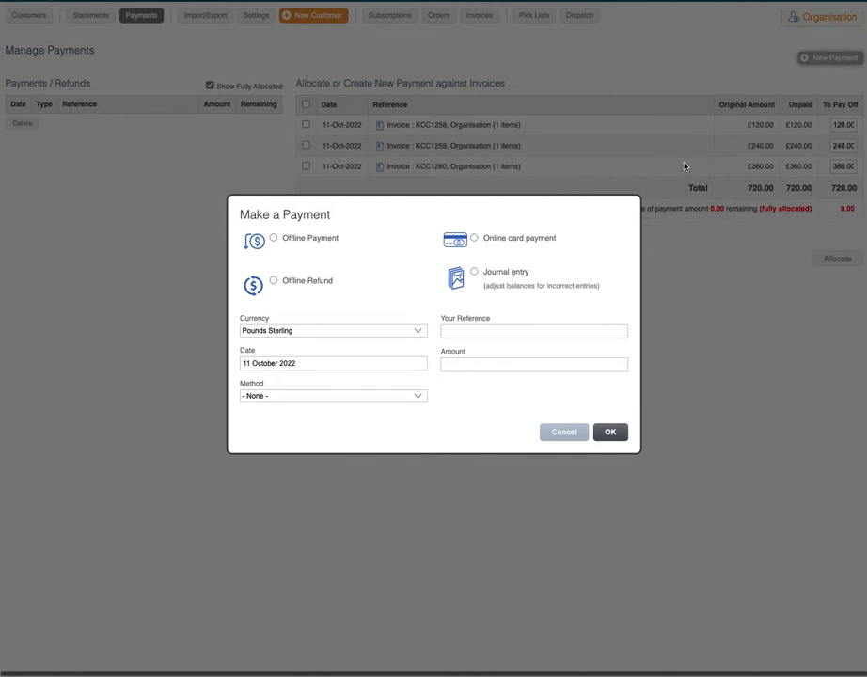
pyautogui.click(311, 241)
pyautogui.click(503, 335)
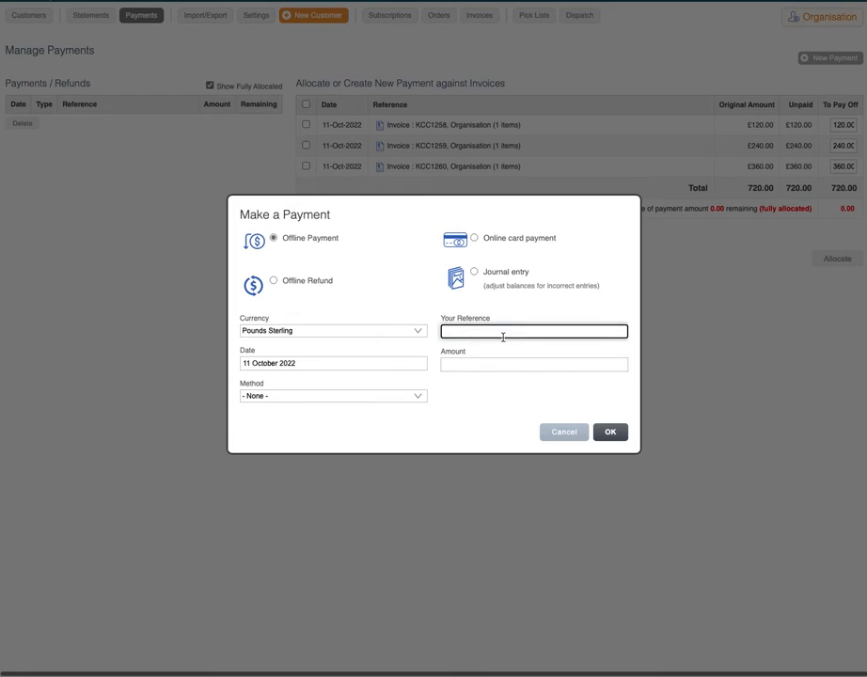
pyautogui.write('On Account - Deposit')
pyautogui.click(506, 361)
pyautogui.click(374, 394)
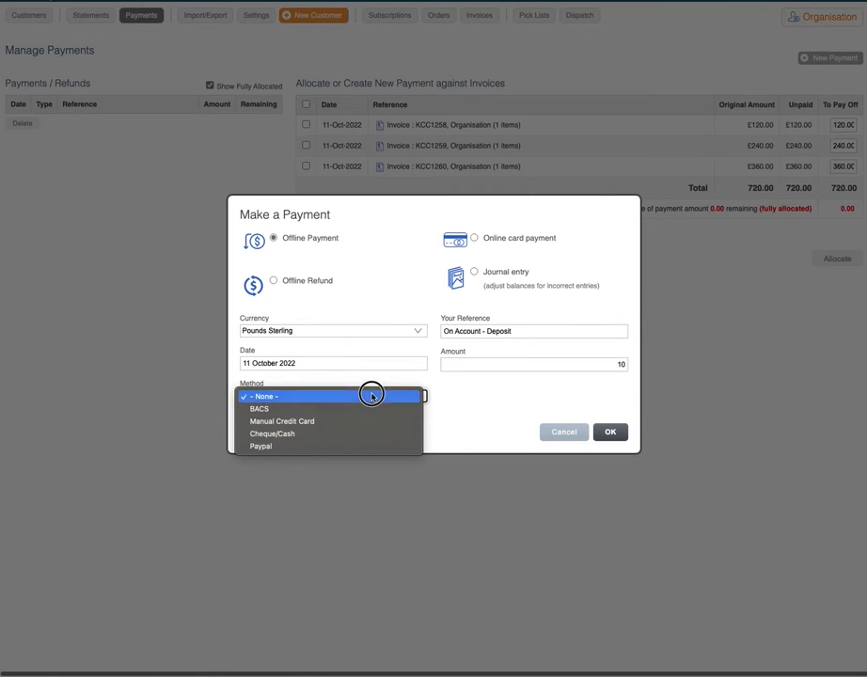
pyautogui.click(360, 408)
pyautogui.click(611, 433)
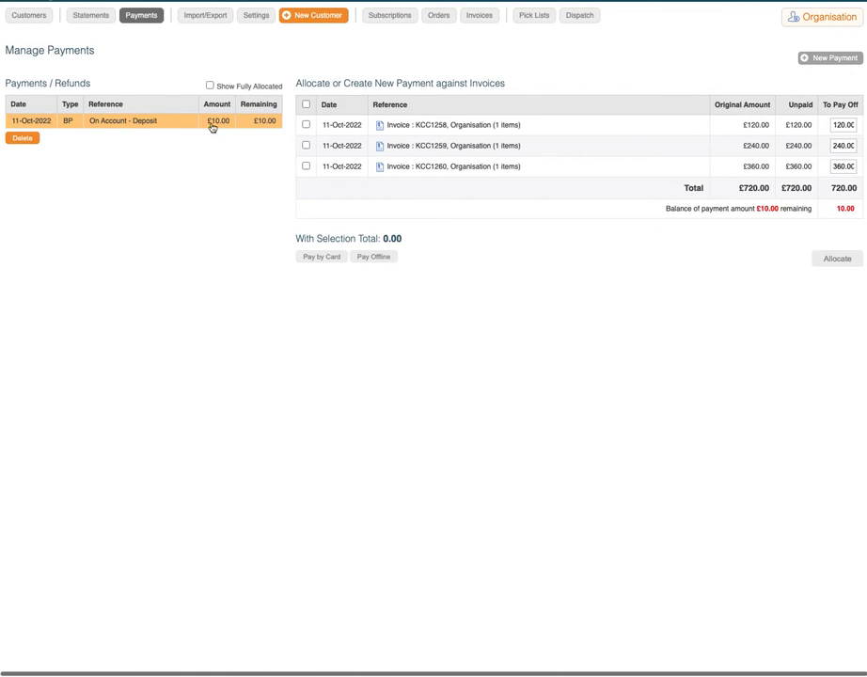
# Set the £120 invoice's amount to pay off to 10, allocate the deposit payment to it and check its unpaid balance
pyautogui.click(306, 125)
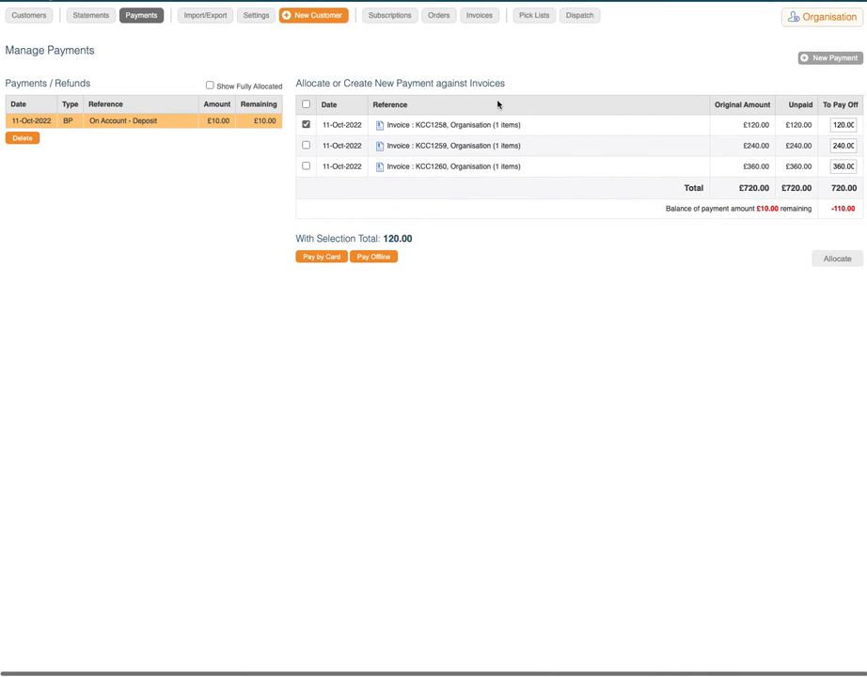
pyautogui.click(836, 265)
pyautogui.moveTo(830, 208); pyautogui.dragTo(864, 210)
pyautogui.click(832, 217)
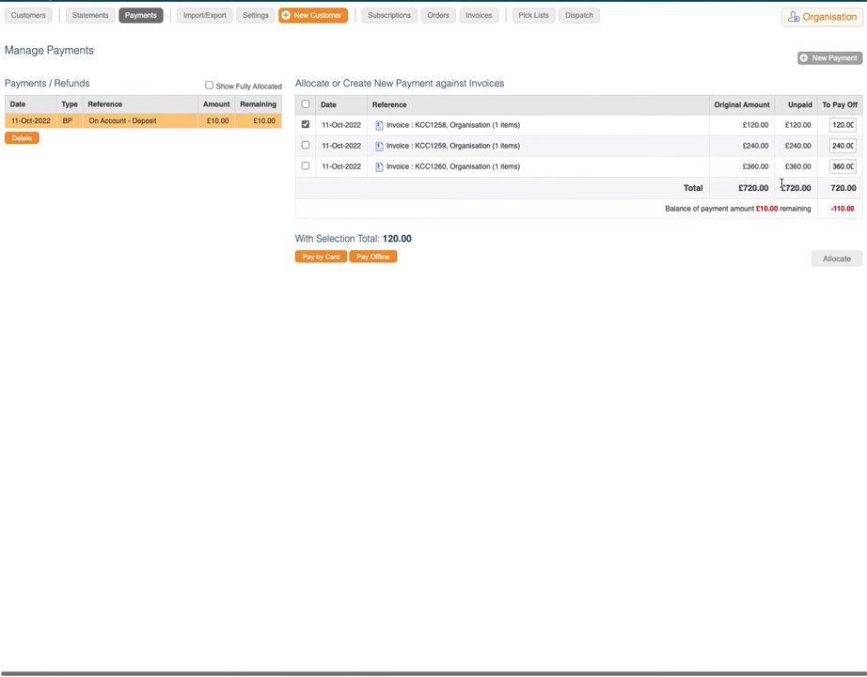
pyautogui.moveTo(831, 125); pyautogui.dragTo(864, 124)
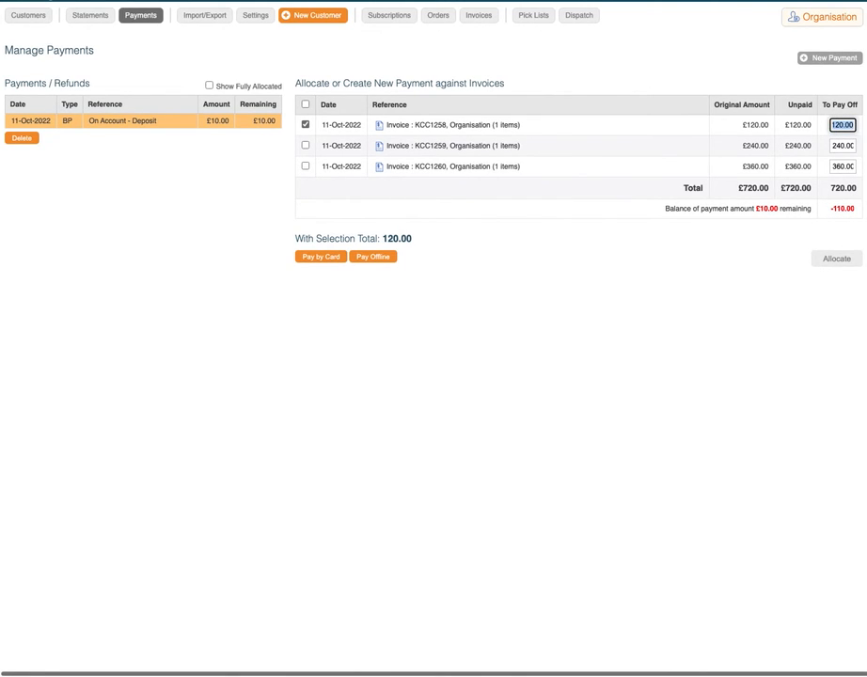
pyautogui.write('10')
pyautogui.click(668, 233)
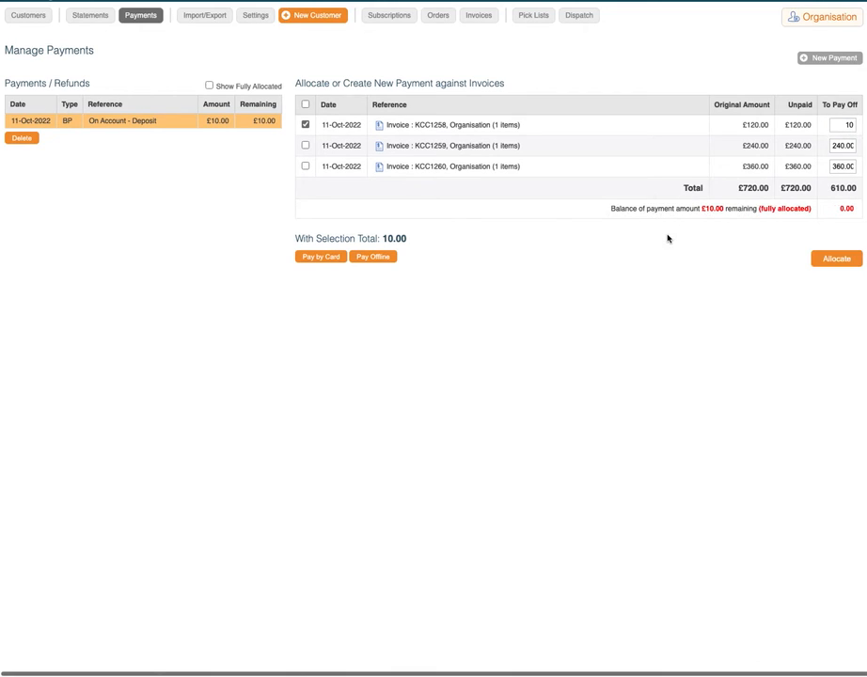
pyautogui.click(827, 268)
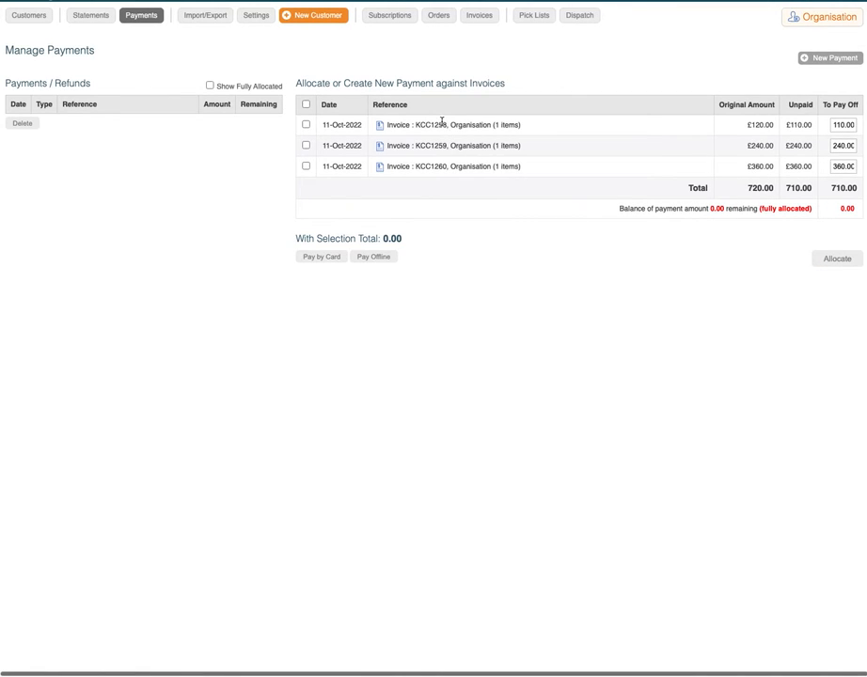
pyautogui.moveTo(442, 124); pyautogui.dragTo(519, 128)
pyautogui.moveTo(789, 127); pyautogui.dragTo(808, 132)
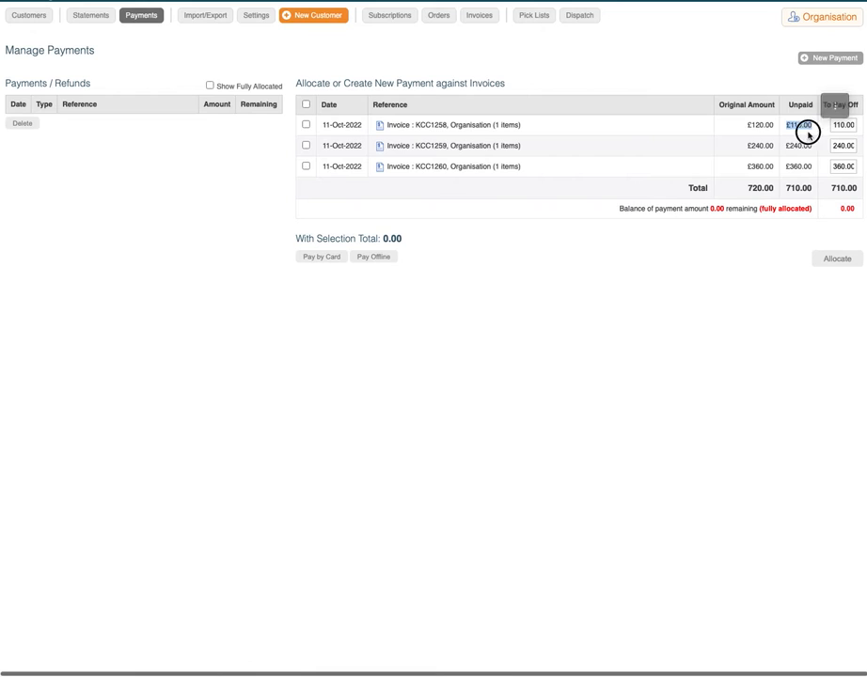
# Record an offline BACS payment of £110 with the reference "On Account - Remainder1" and allocate it to the partly paid £120 invoice
pyautogui.click(835, 58)
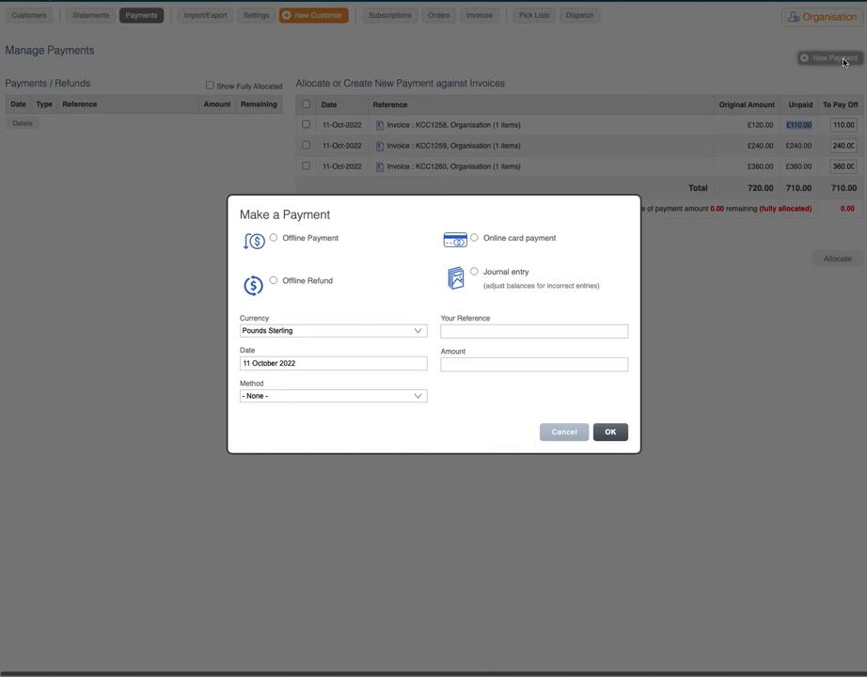
pyautogui.click(318, 243)
pyautogui.click(472, 332)
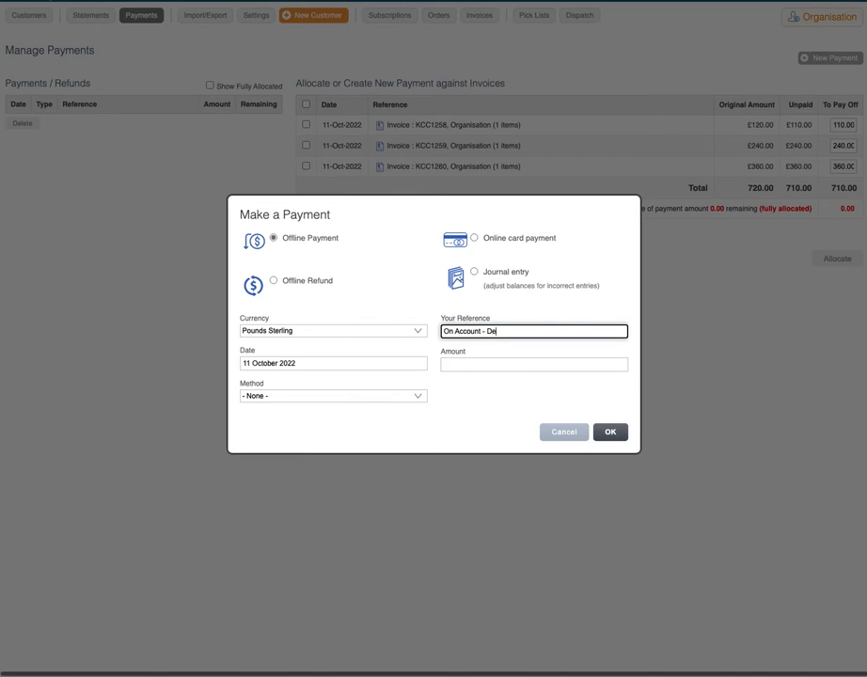
pyautogui.press('Tab')
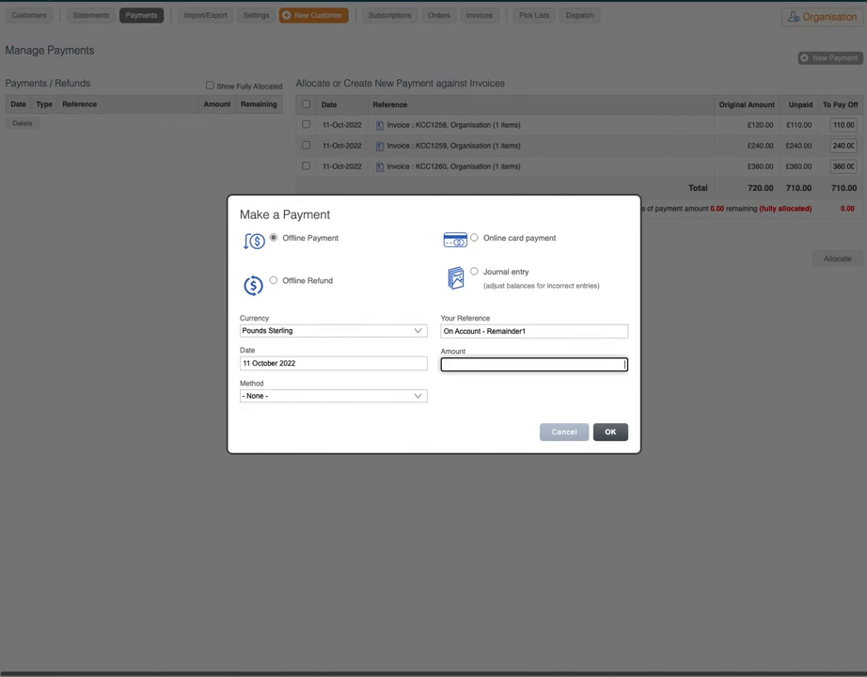
pyautogui.click(379, 399)
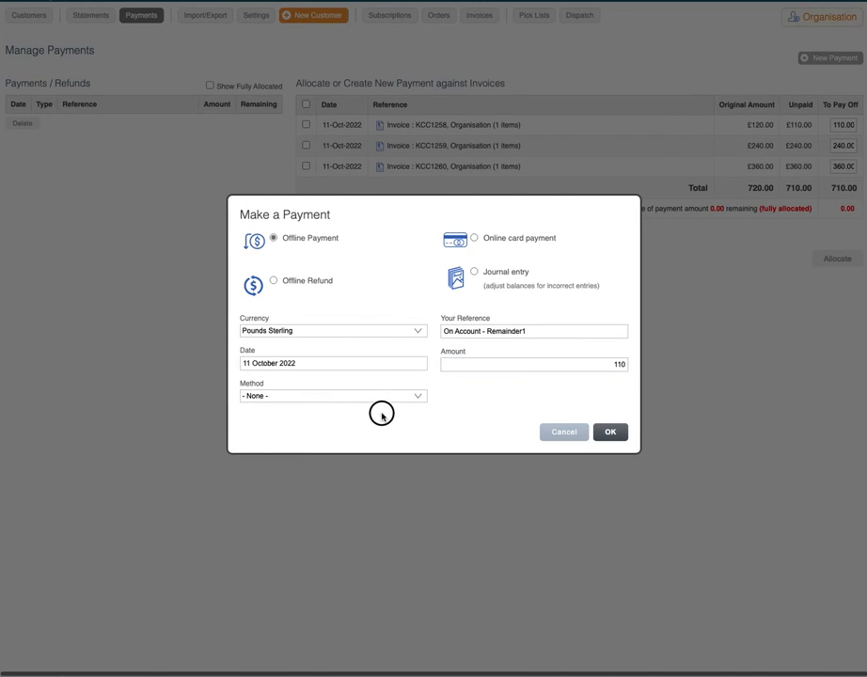
pyautogui.click(386, 410)
pyautogui.click(612, 432)
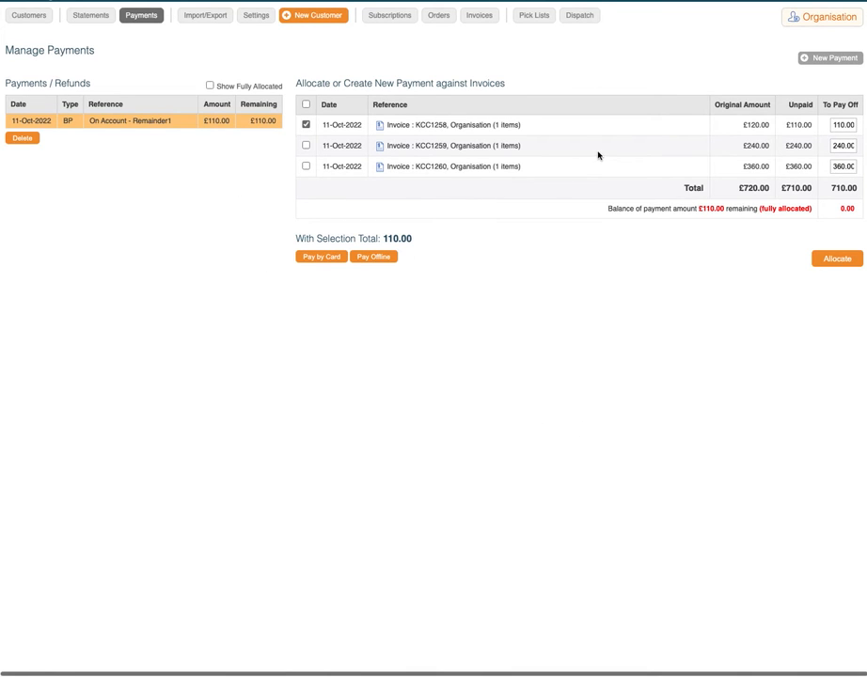
pyautogui.moveTo(832, 124); pyautogui.dragTo(859, 127)
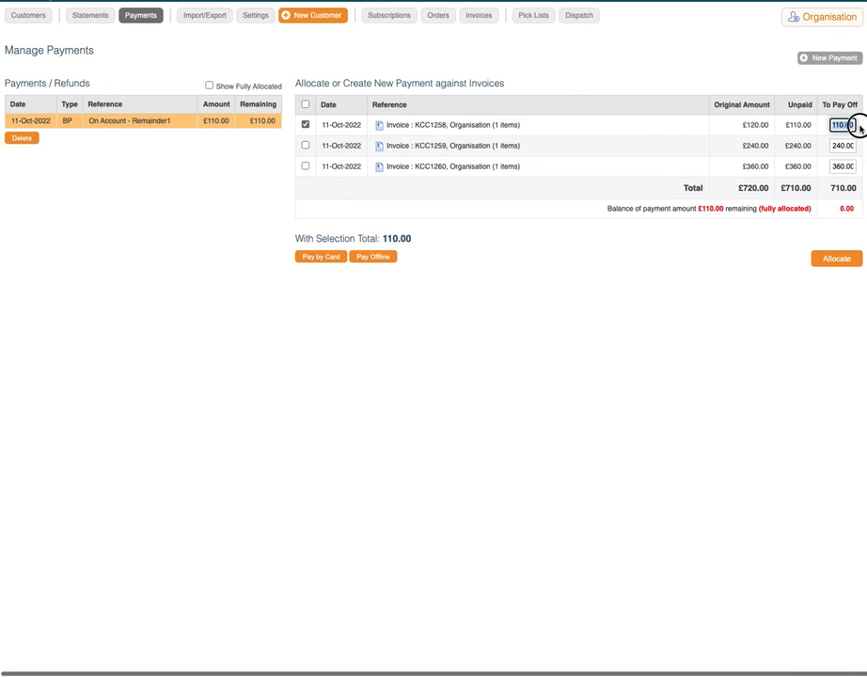
pyautogui.click(835, 257)
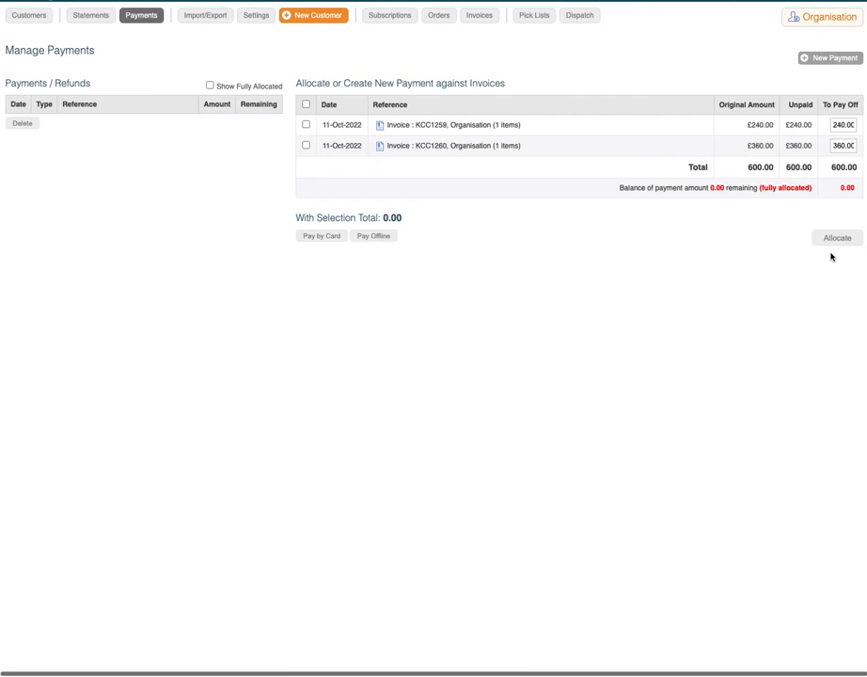
# Show fully allocated payments and unallocate the "On Account - Remainder1" and "On Account - Deposit" payments from the £120 invoice
pyautogui.click(241, 87)
pyautogui.click(181, 136)
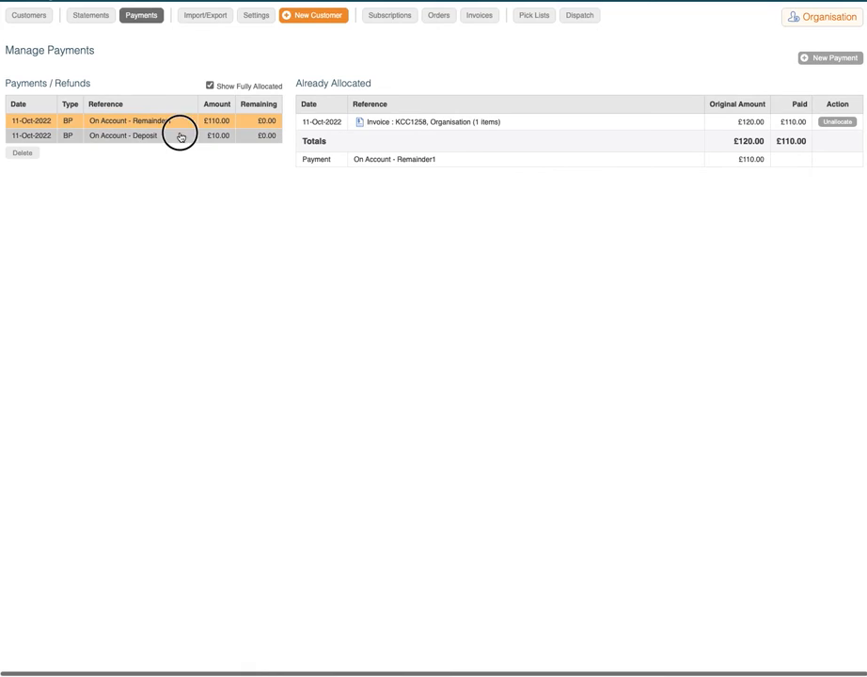
pyautogui.click(182, 123)
pyautogui.click(180, 137)
pyautogui.click(182, 125)
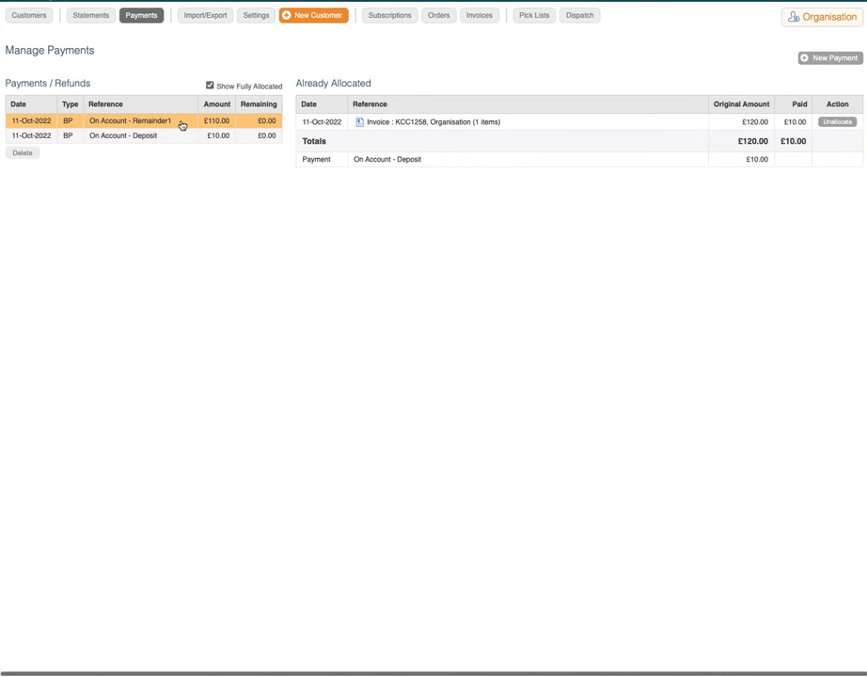
pyautogui.click(837, 121)
pyautogui.click(210, 123)
pyautogui.click(252, 87)
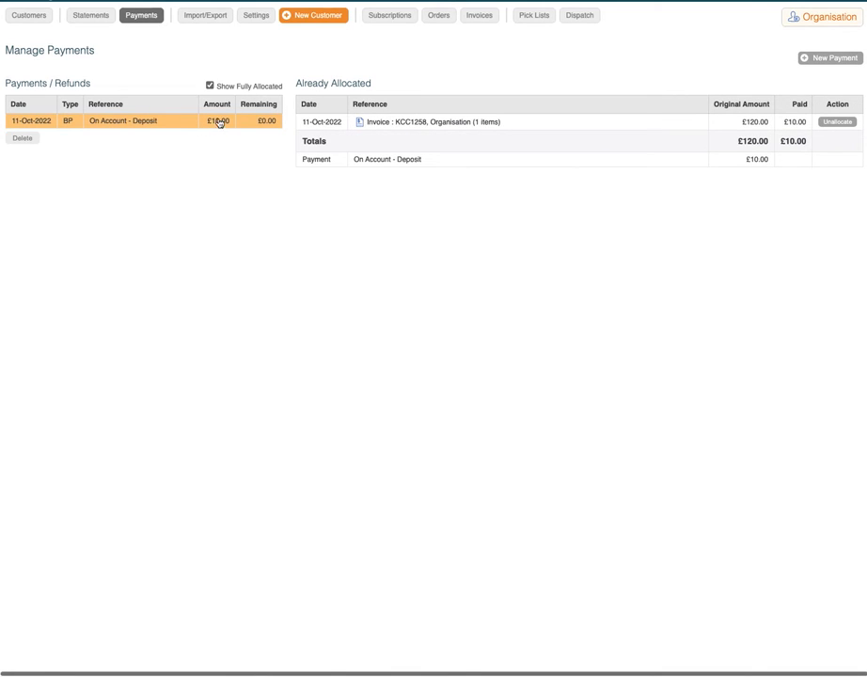
pyautogui.click(846, 123)
# Delete the unallocated "On Account - Remainder1" and "On Account - Deposit" payments
pyautogui.click(179, 138)
pyautogui.click(180, 124)
pyautogui.click(141, 136)
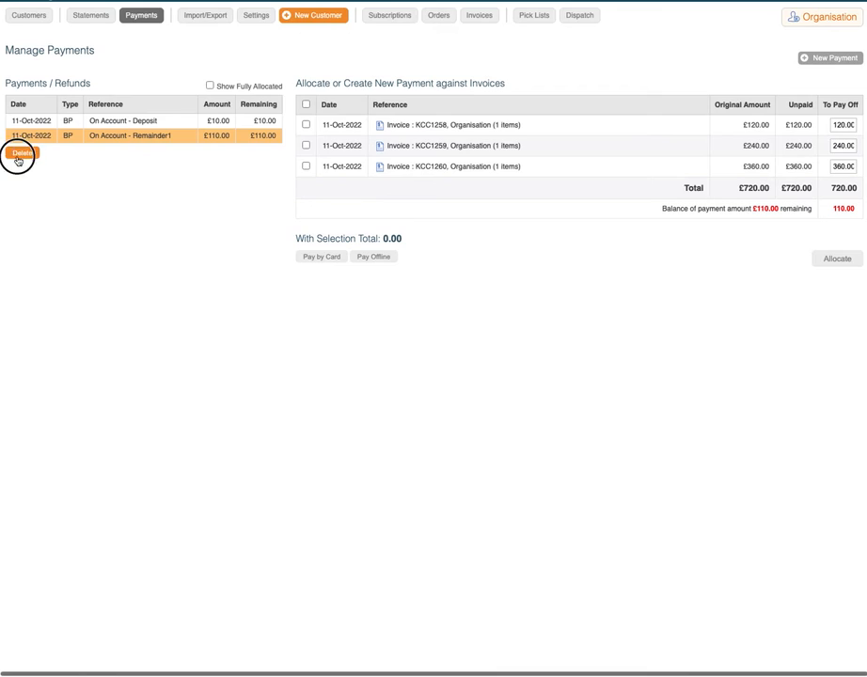
pyautogui.click(21, 154)
pyautogui.click(566, 369)
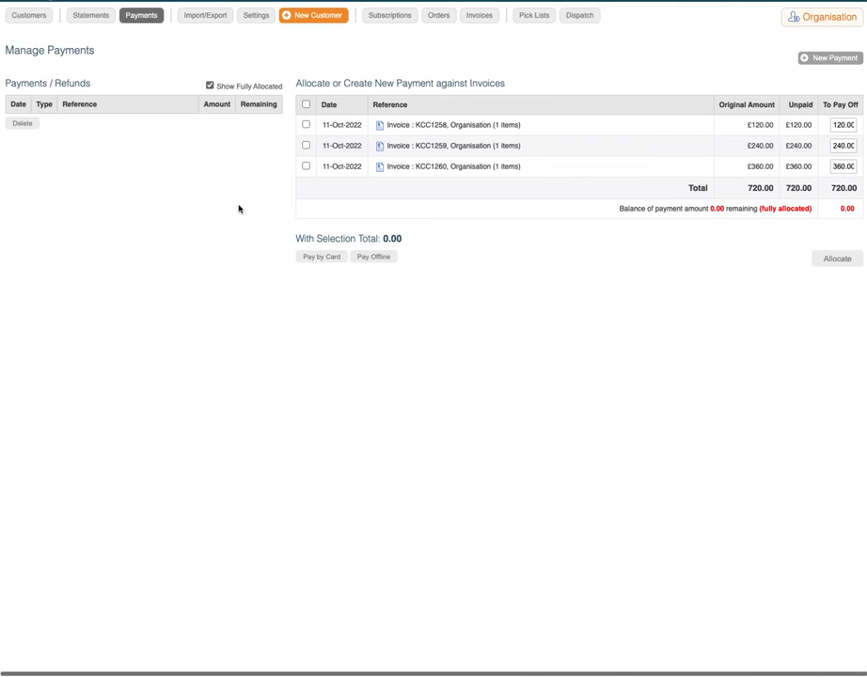
pyautogui.click(260, 85)
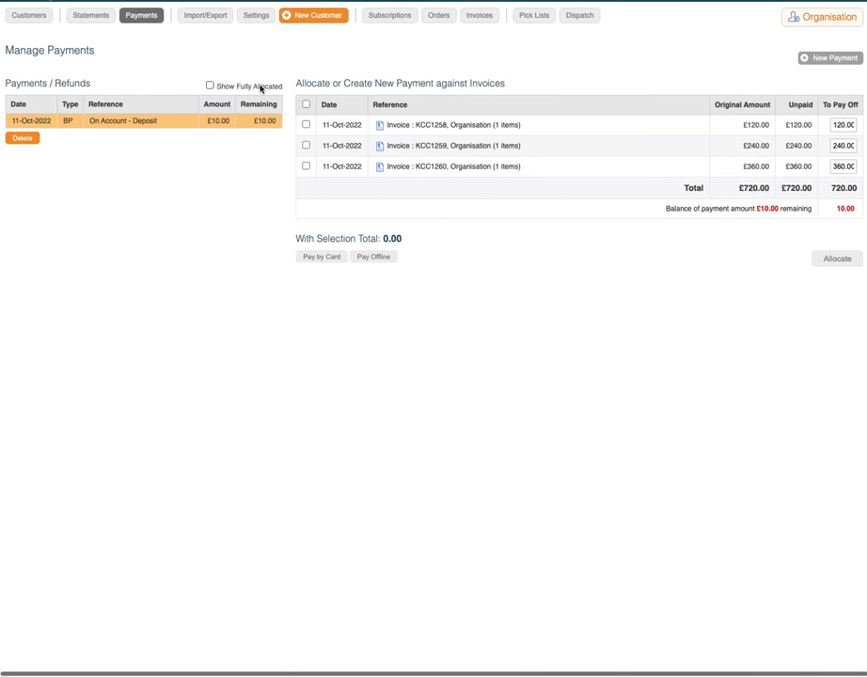
pyautogui.click(33, 138)
pyautogui.click(552, 363)
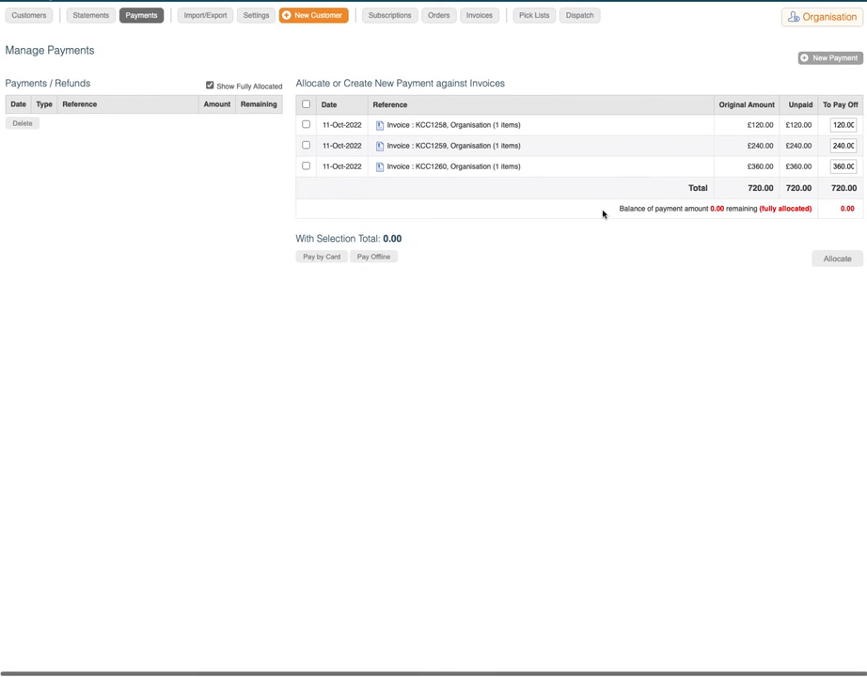
# Record a new offline payment of £1000 by BACS with the reference "On Account - Credit"
pyautogui.click(833, 59)
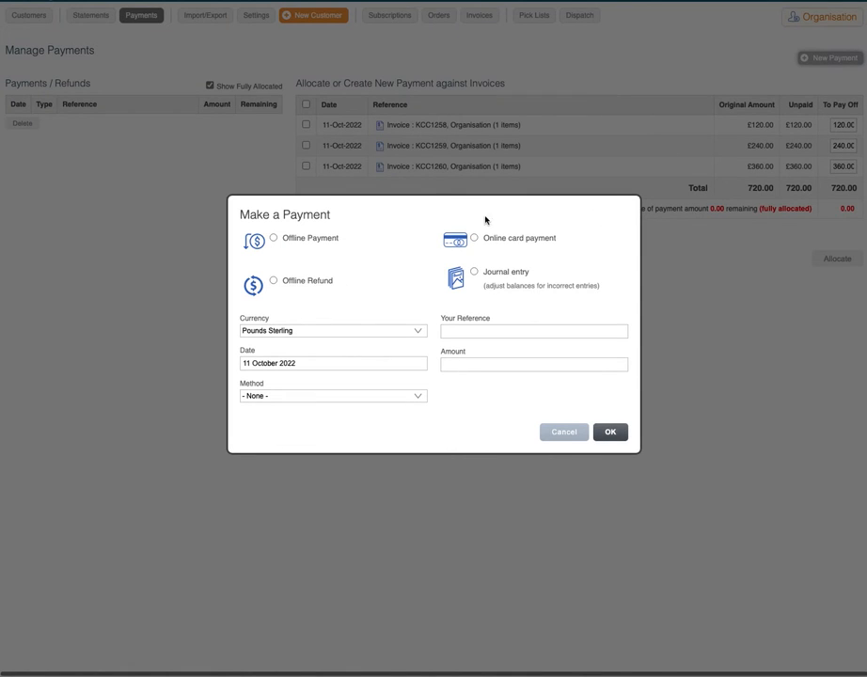
pyautogui.click(305, 240)
pyautogui.click(493, 329)
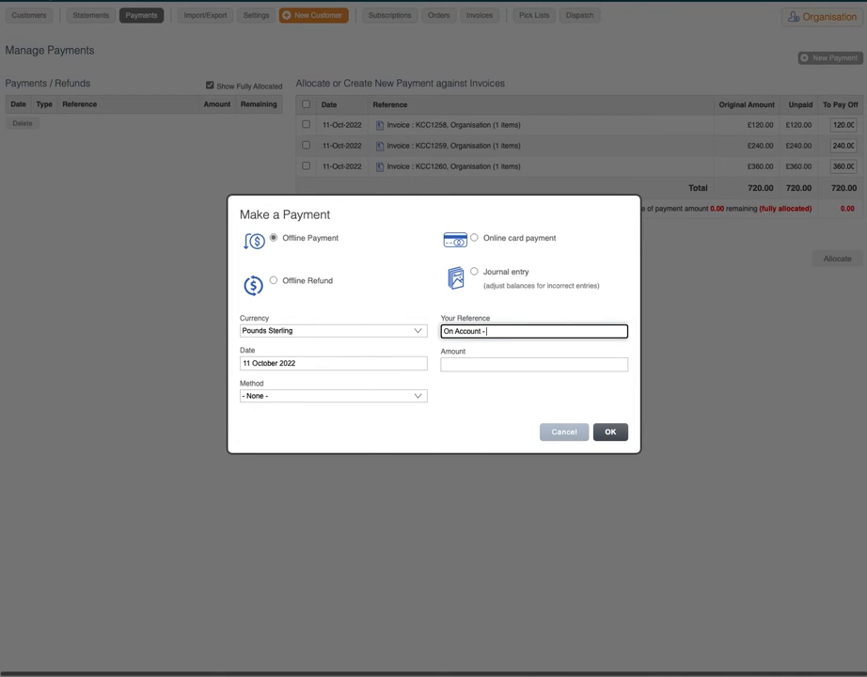
pyautogui.write('On Account - Credit')
pyautogui.press('Tab')
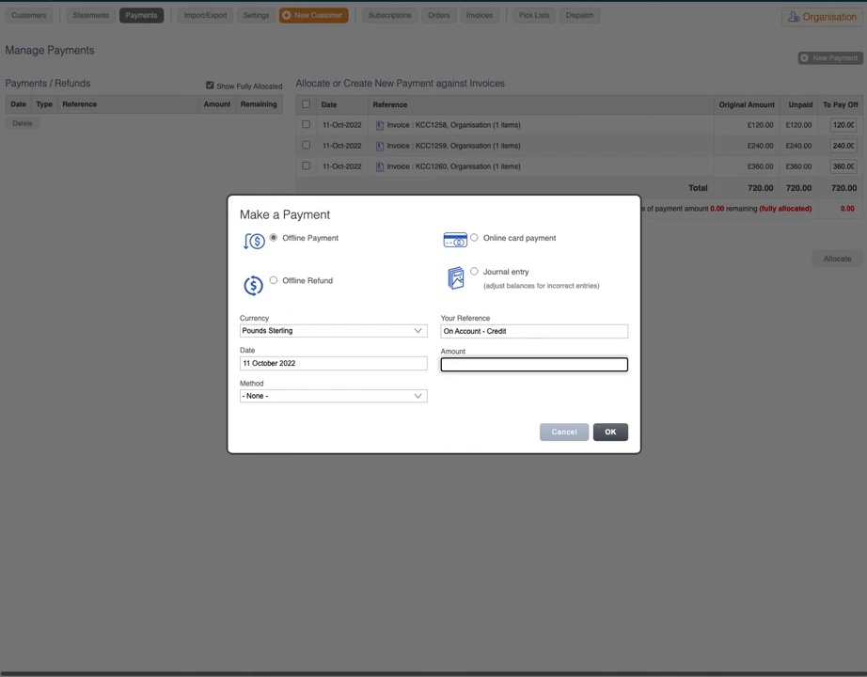
pyautogui.write('1000')
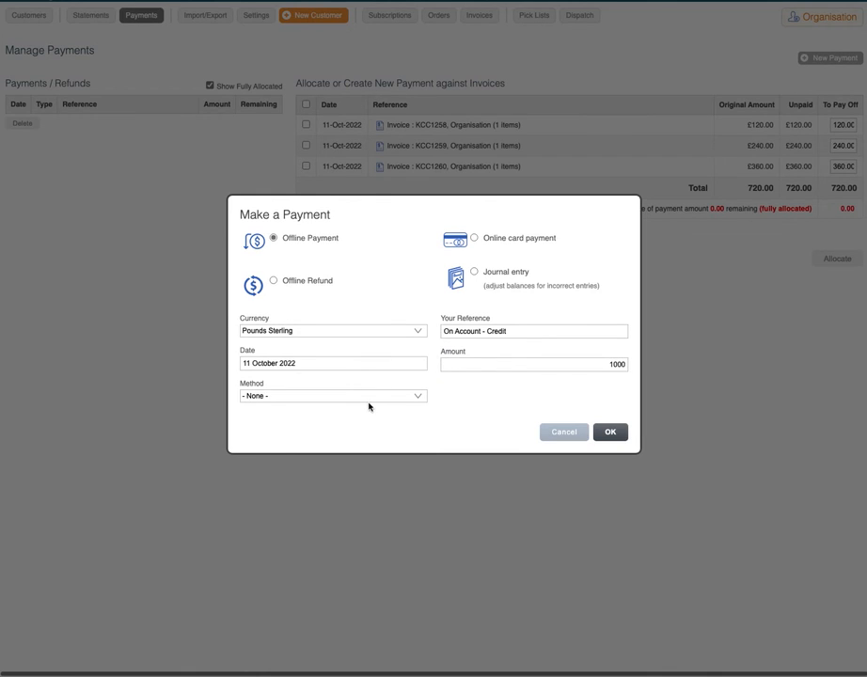
pyautogui.click(369, 396)
pyautogui.click(368, 412)
pyautogui.click(612, 432)
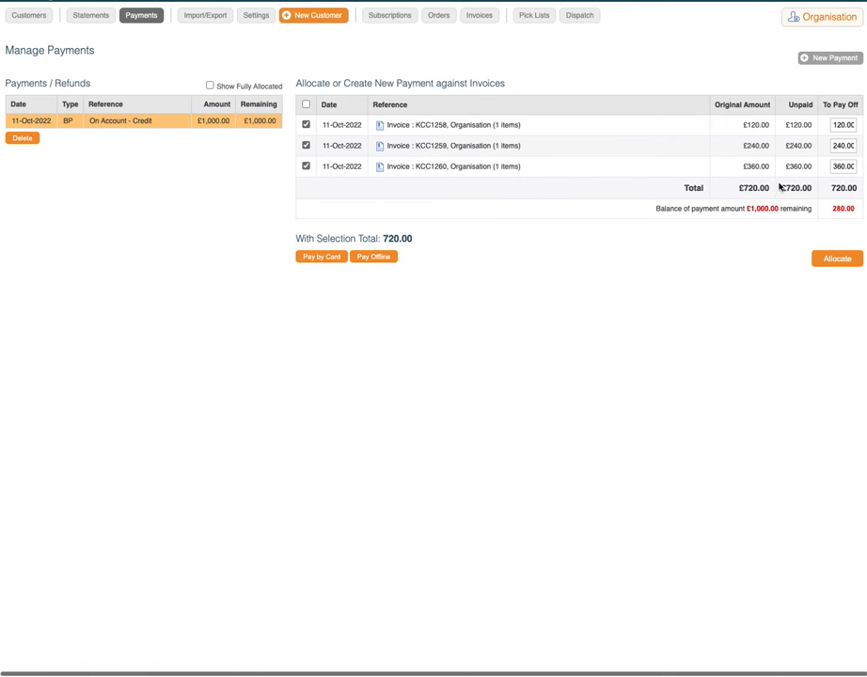
# Allocate the credit payment to all three outstanding invoices and unallocate it from the £240 and £360 invoices
pyautogui.doubleClick(808, 188)
pyautogui.doubleClick(840, 209)
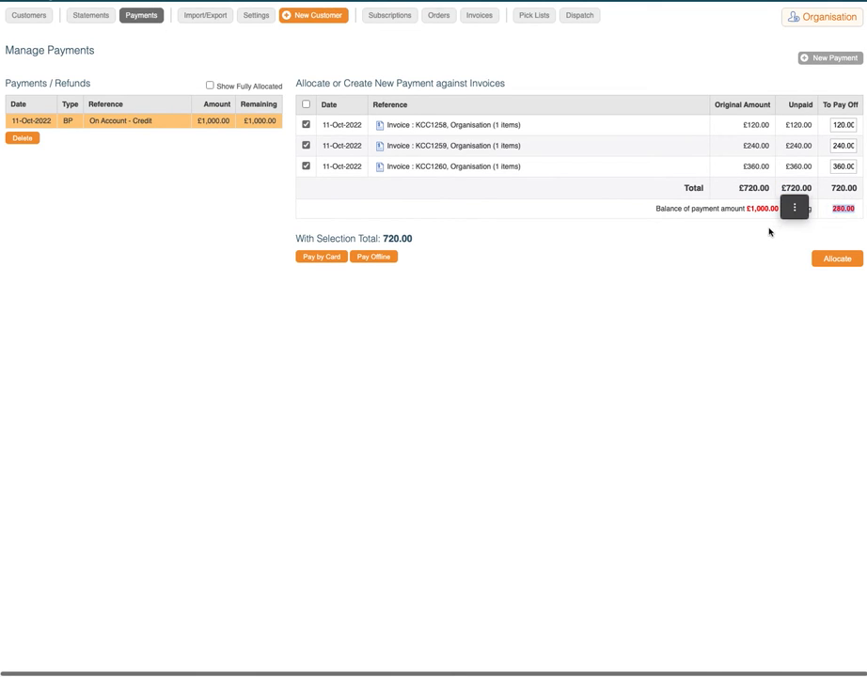
pyautogui.click(840, 259)
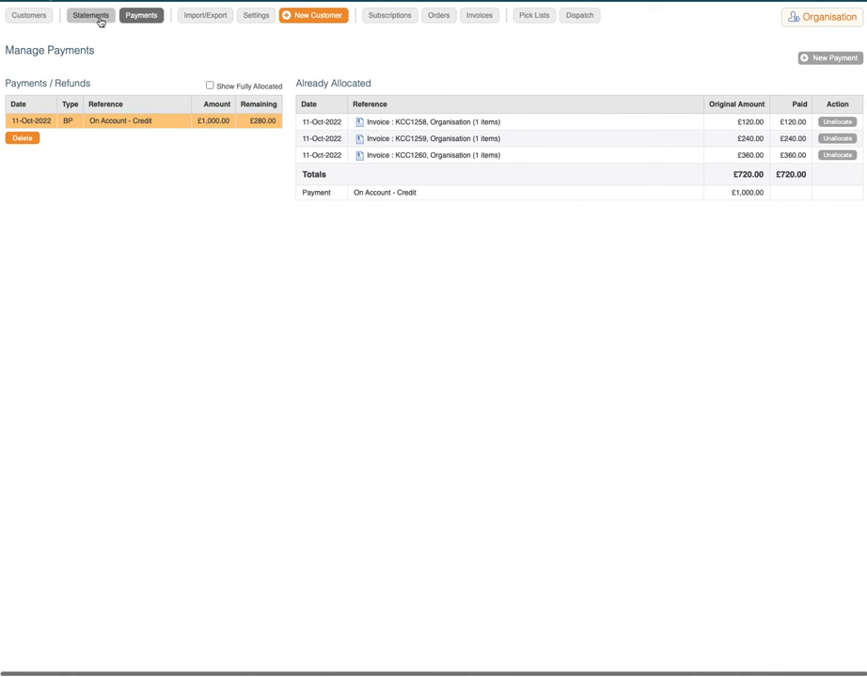
pyautogui.click(836, 138)
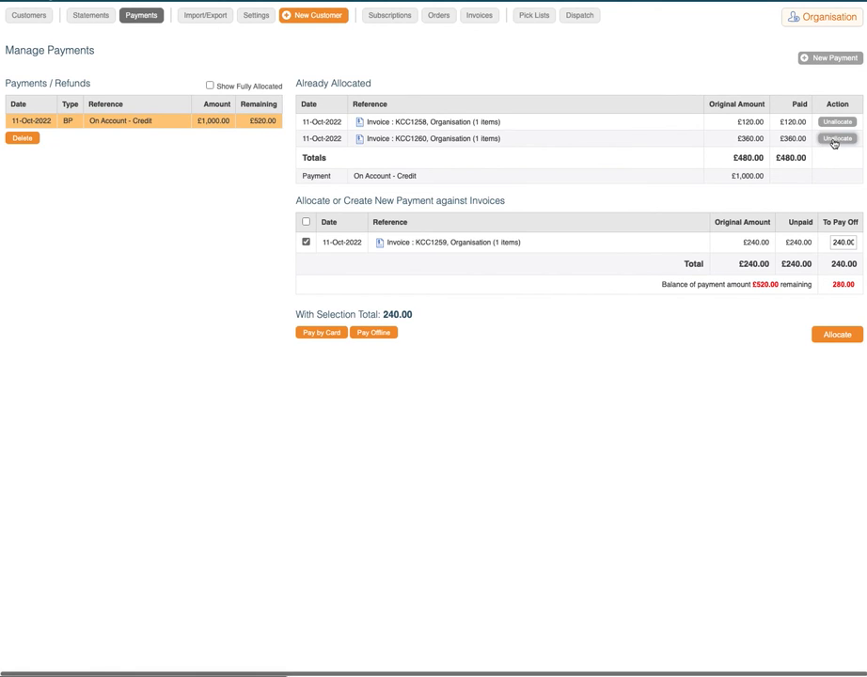
pyautogui.click(836, 139)
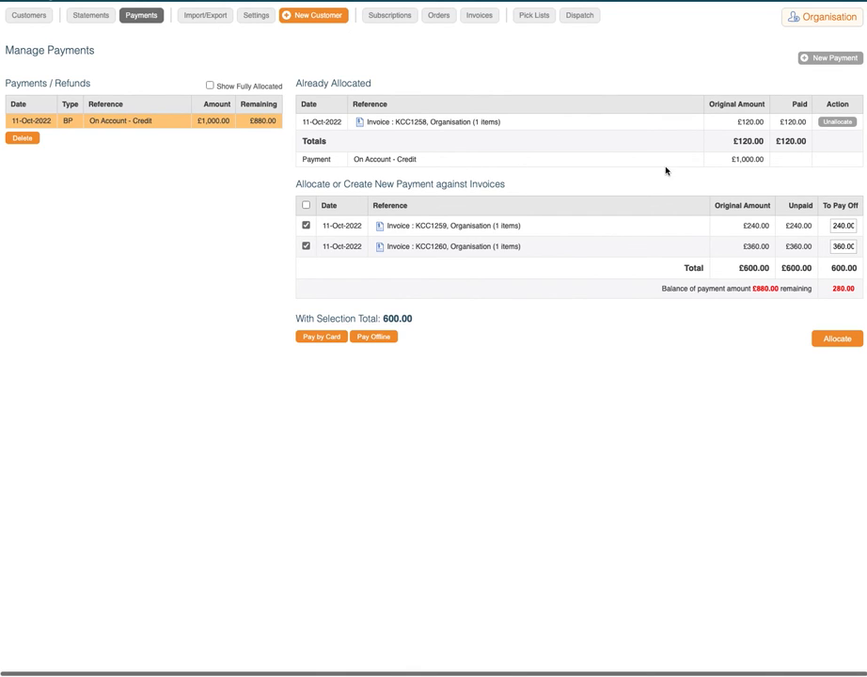
# Record a new offline payment of £120 by BACS with the reference "On Account"
pyautogui.click(830, 59)
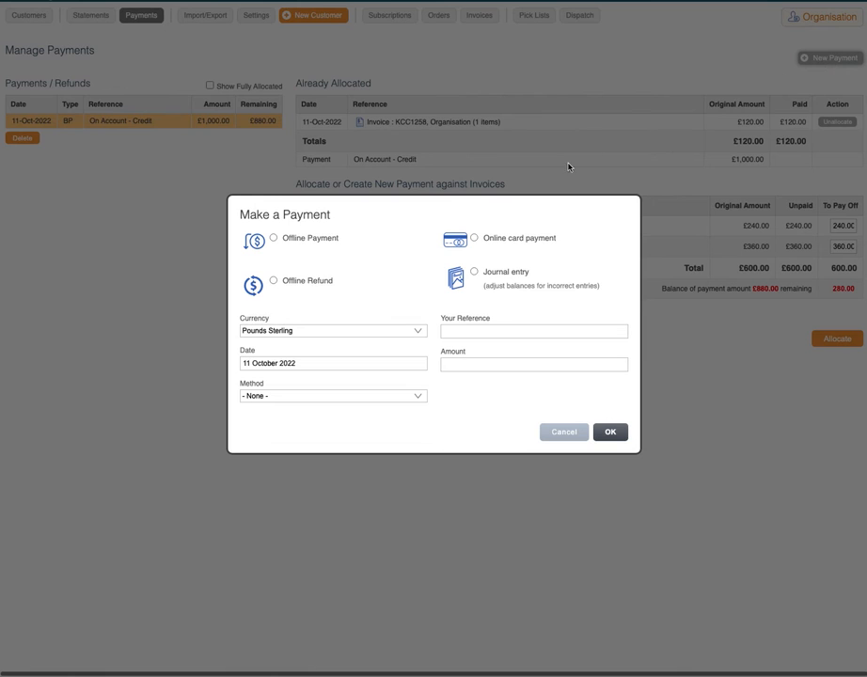
pyautogui.click(312, 240)
pyautogui.click(503, 331)
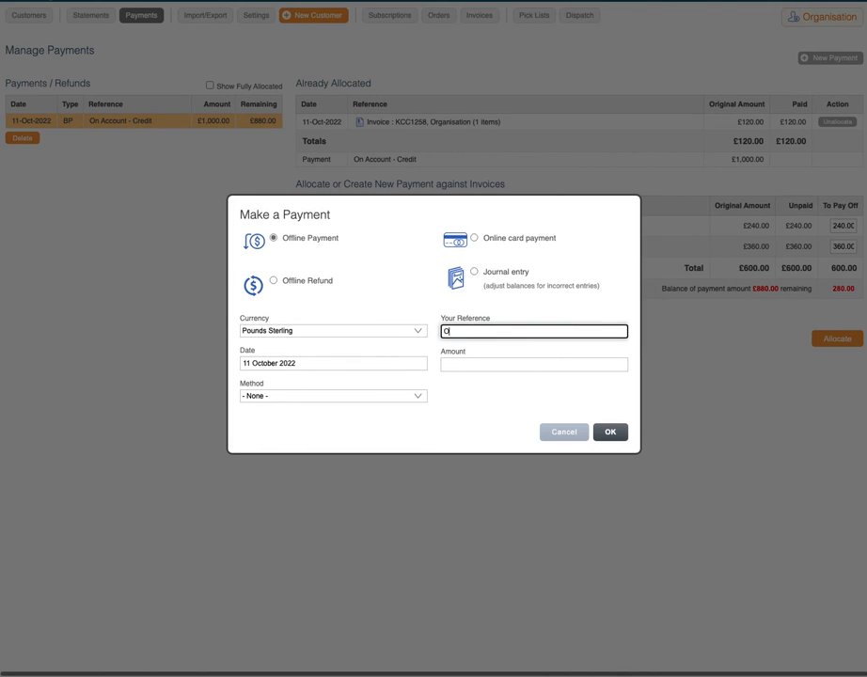
pyautogui.press('Tab')
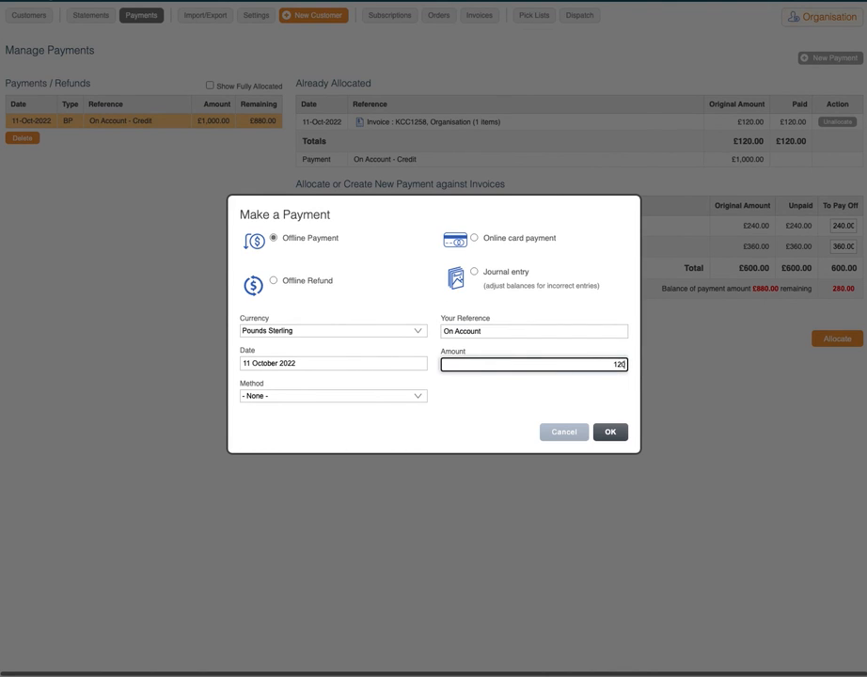
pyautogui.click(388, 397)
pyautogui.click(388, 408)
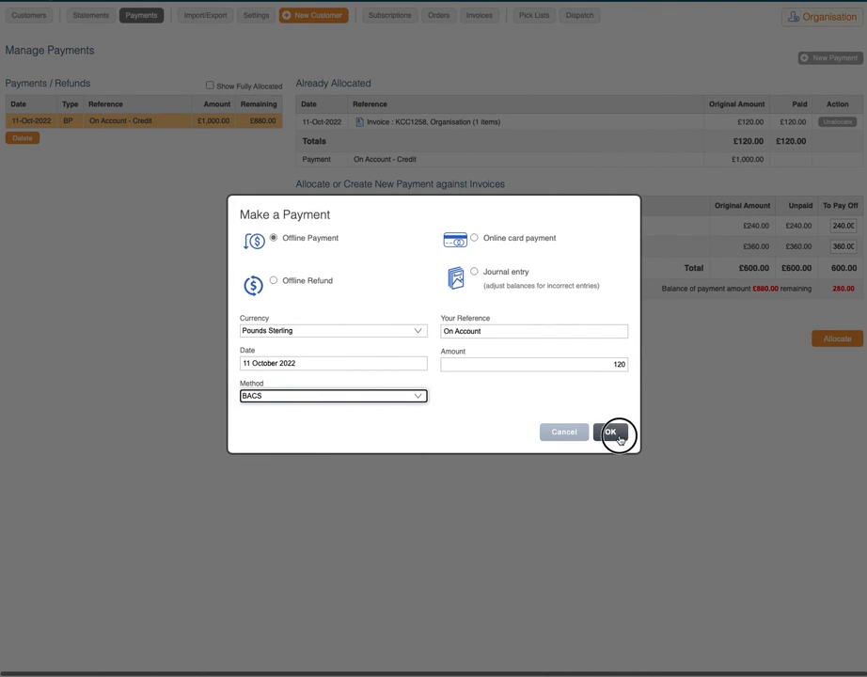
pyautogui.click(618, 437)
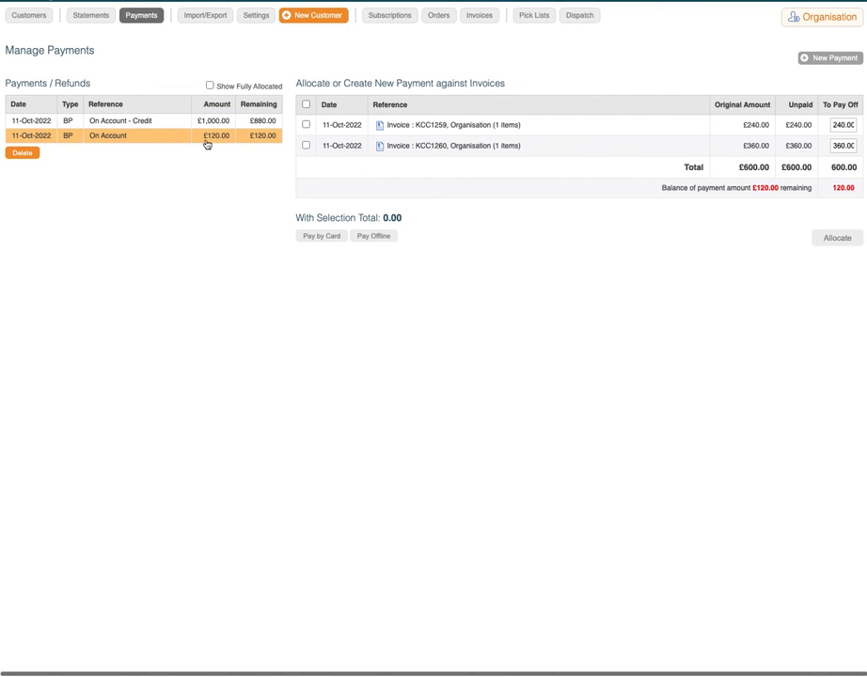
# Review the "On Account - Credit" payment's allocation and unallocate it from the £120 invoice
pyautogui.click(164, 125)
pyautogui.moveTo(420, 122); pyautogui.dragTo(498, 123)
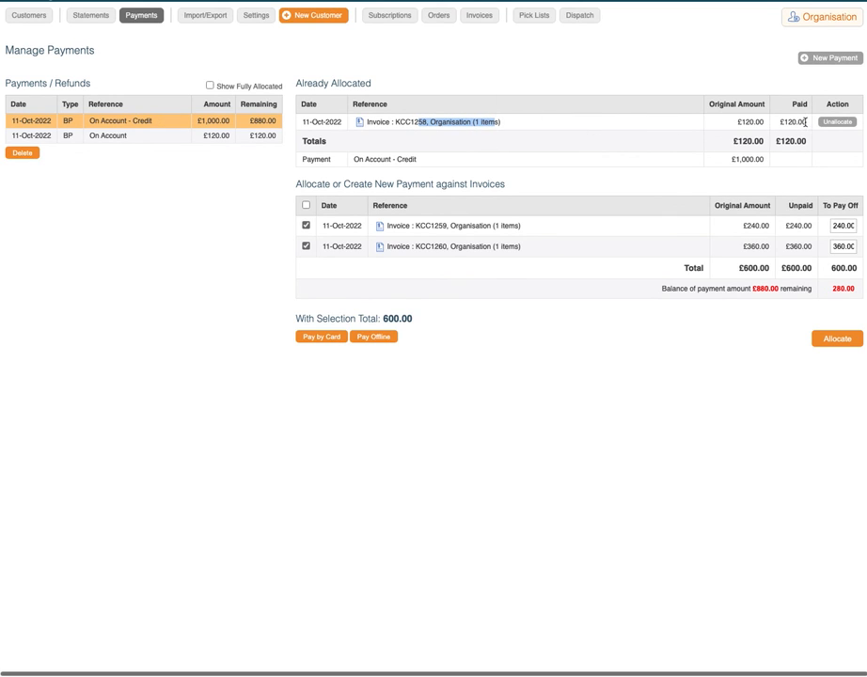
pyautogui.moveTo(805, 121); pyautogui.dragTo(752, 123)
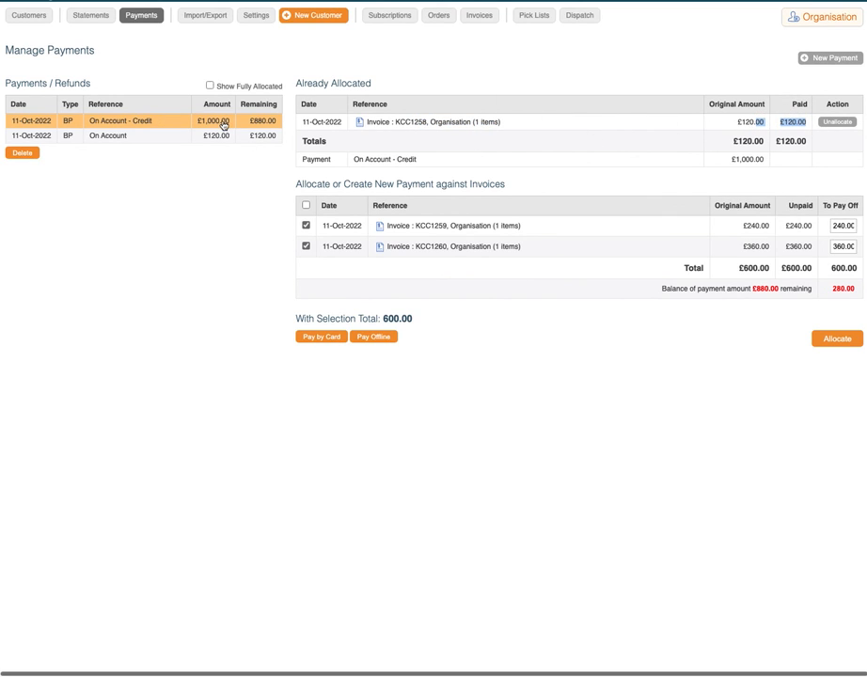
pyautogui.click(837, 123)
# Allocate the £120 "On Account" payment to the £120 invoice
pyautogui.click(172, 138)
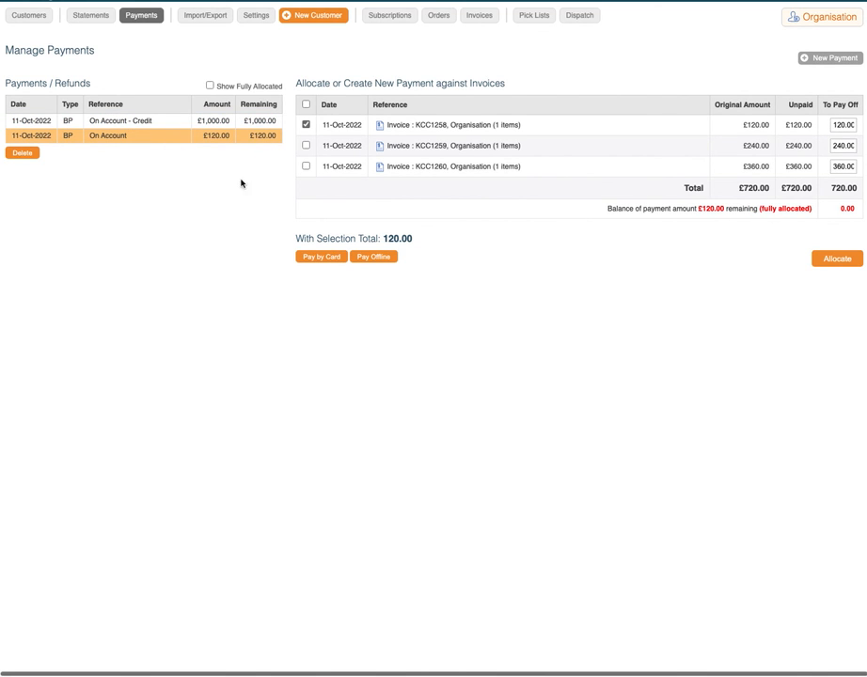
pyautogui.moveTo(454, 124); pyautogui.dragTo(519, 130)
pyautogui.click(833, 259)
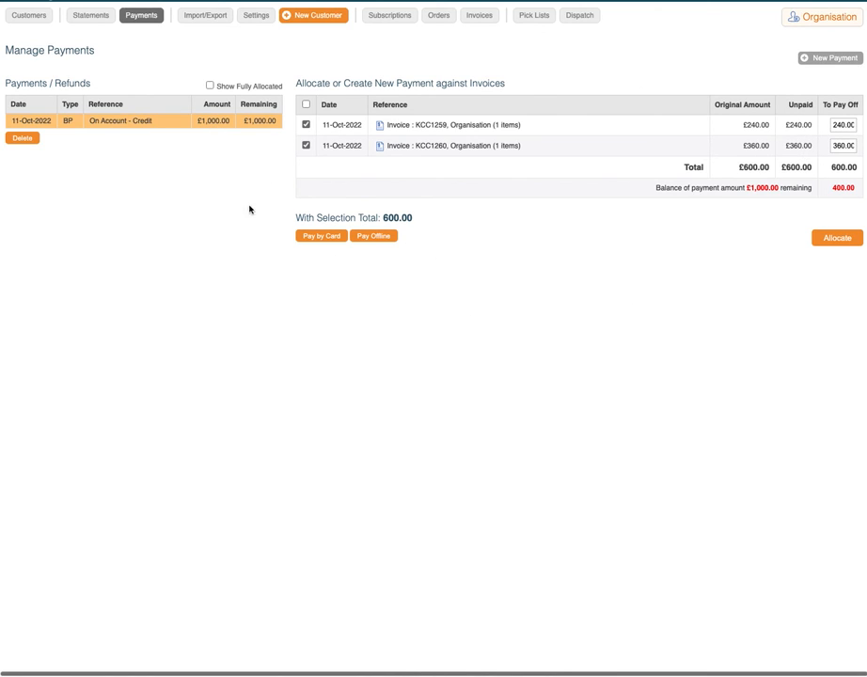
# Allocate the "On Account - Credit" payment to the £240 and £360 invoices and show the fully allocated payments
pyautogui.click(845, 239)
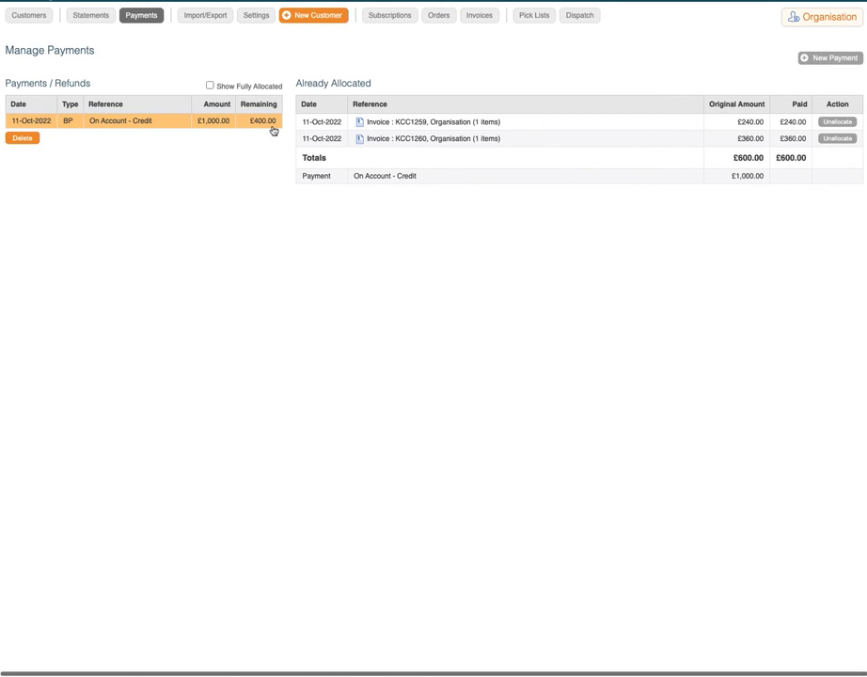
pyautogui.click(252, 88)
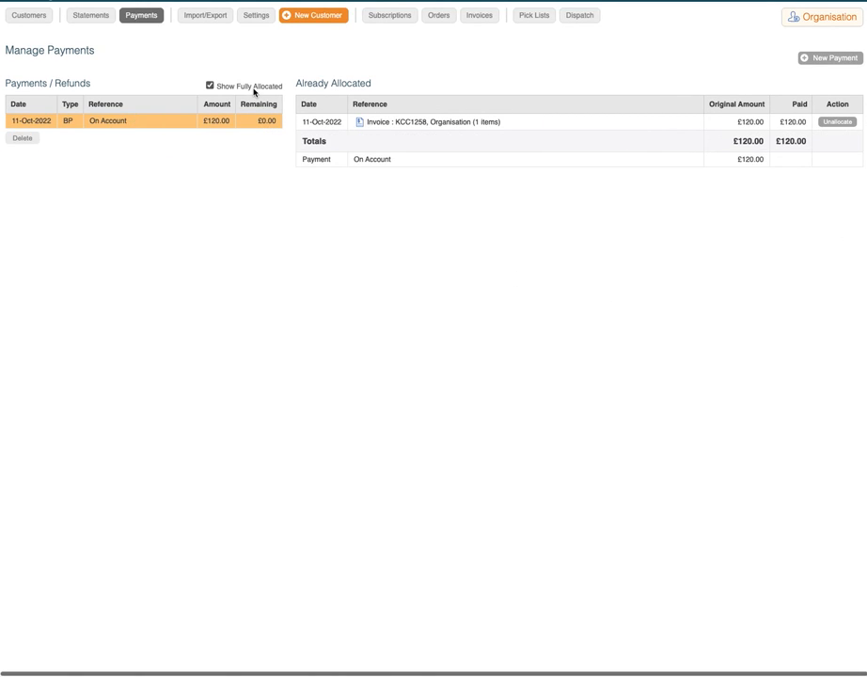